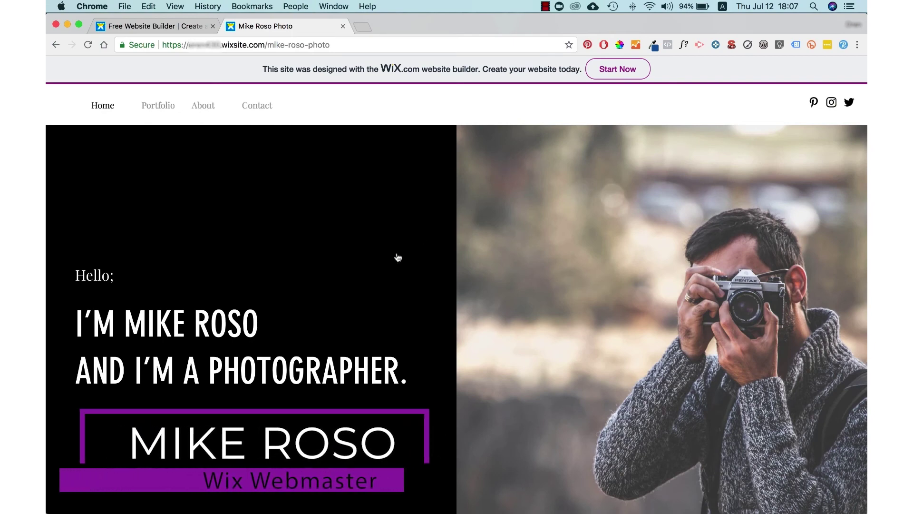
# - Log into the Wix account from the wix.com tab and start a new site from My Sites
pyautogui.scroll(-2, 433, 281)
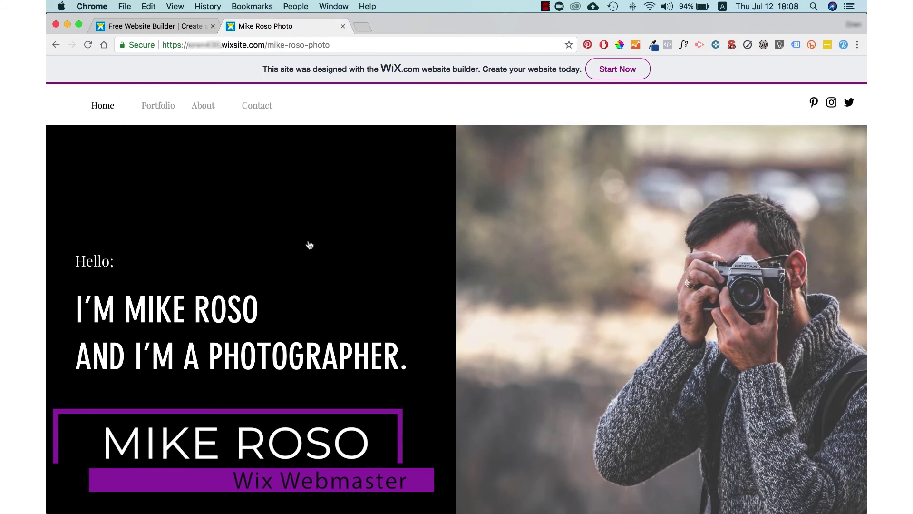
pyautogui.scroll(-5, 412, 254)
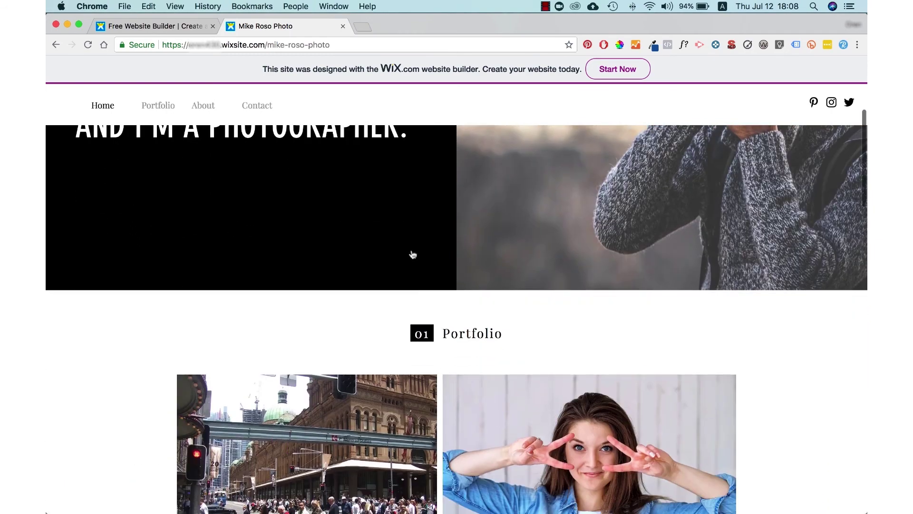
pyautogui.scroll(-2, 138, 274)
pyautogui.scroll(-10, 756, 300)
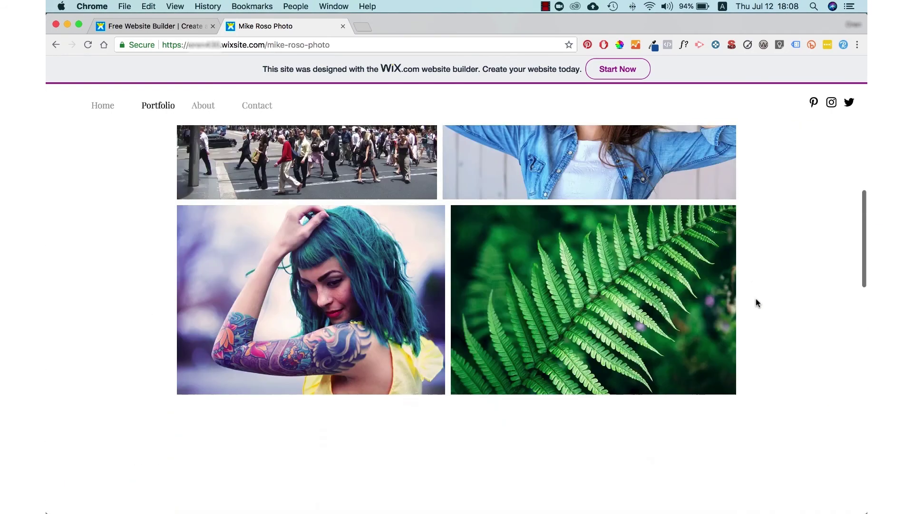
pyautogui.scroll(-8, 756, 302)
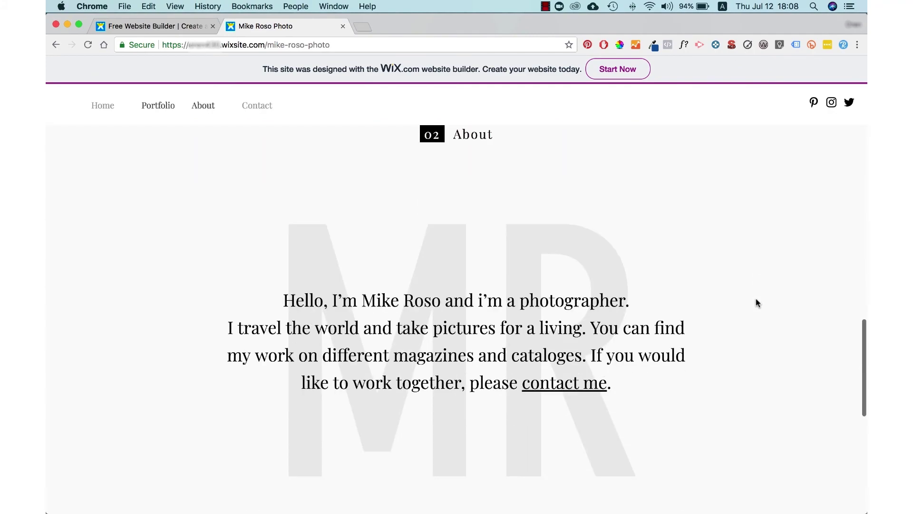
pyautogui.scroll(-6, 233, 323)
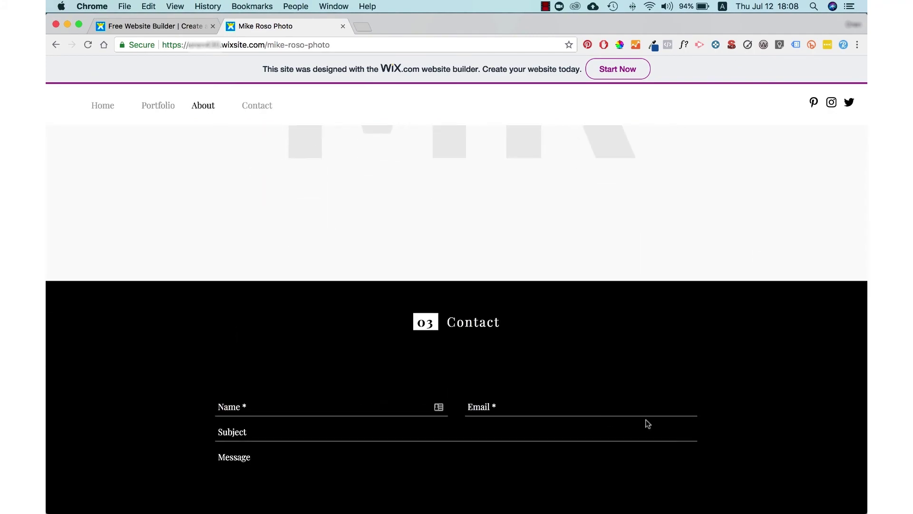
pyautogui.scroll(20, 805, 389)
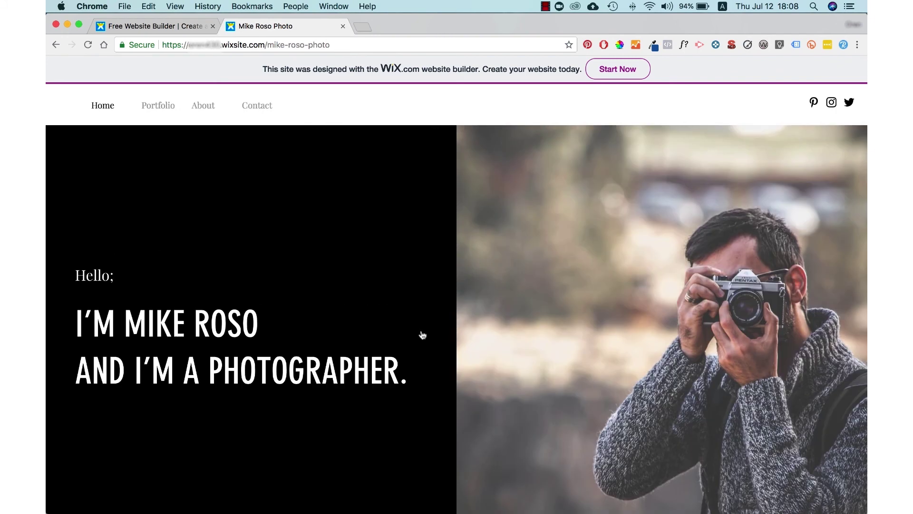
pyautogui.click(153, 25)
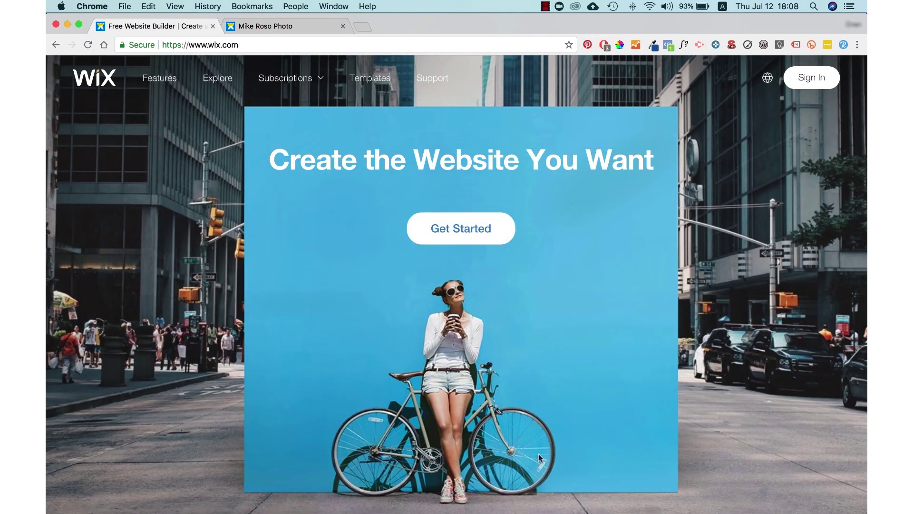
pyautogui.click(815, 80)
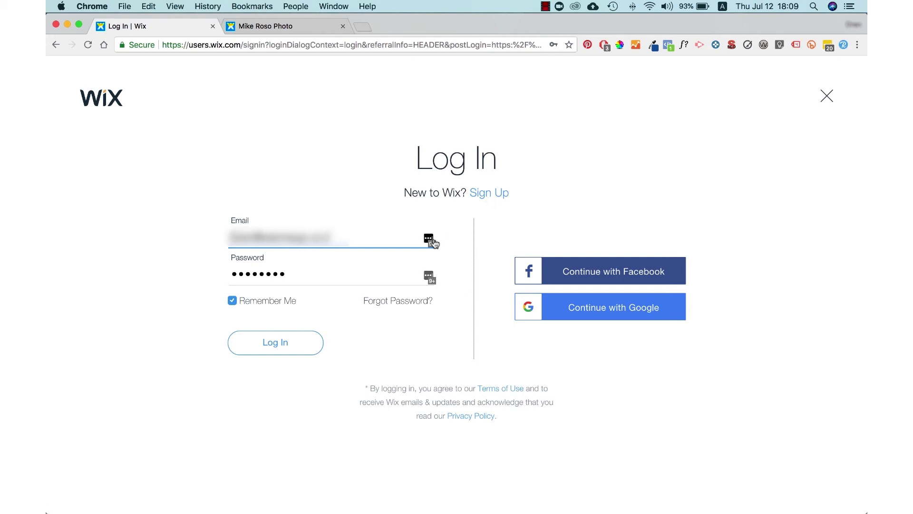
pyautogui.click(299, 343)
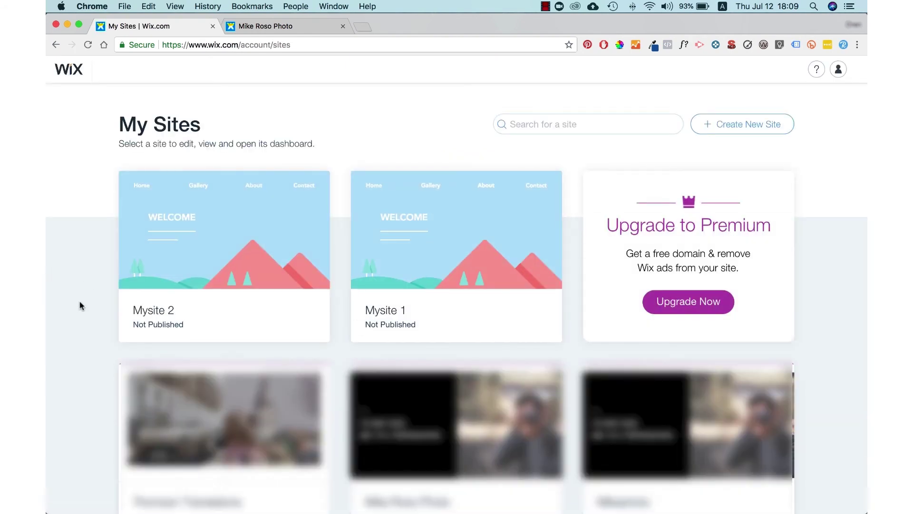
pyautogui.click(696, 126)
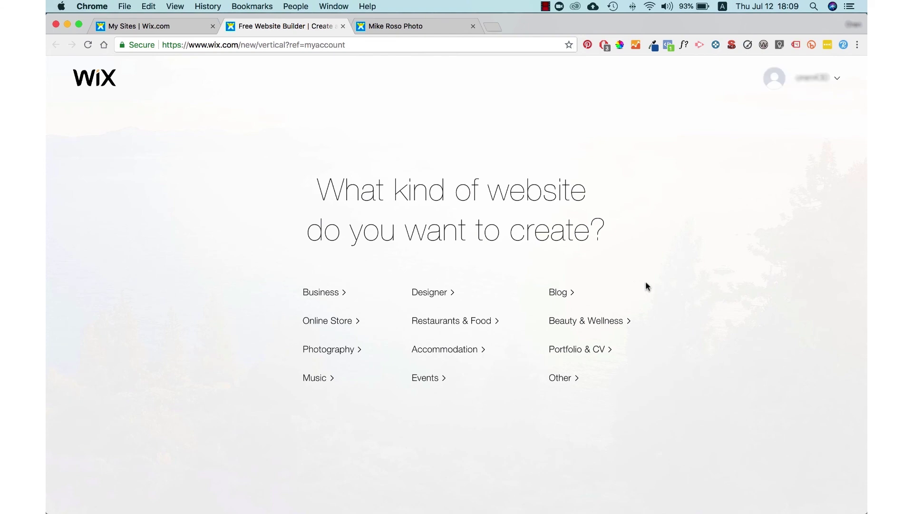
# - Browse Photography templates and filter them to Travel & Documentary
pyautogui.click(332, 351)
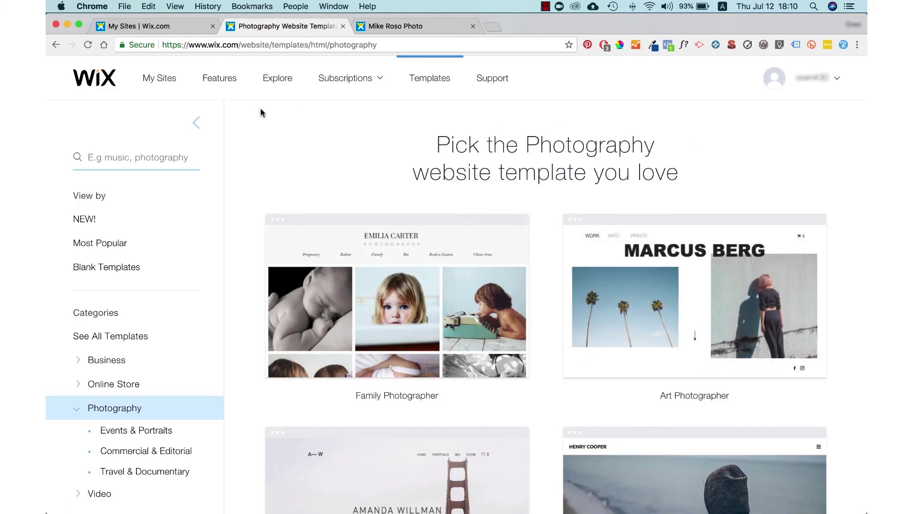
pyautogui.scroll(-5, 167, 278)
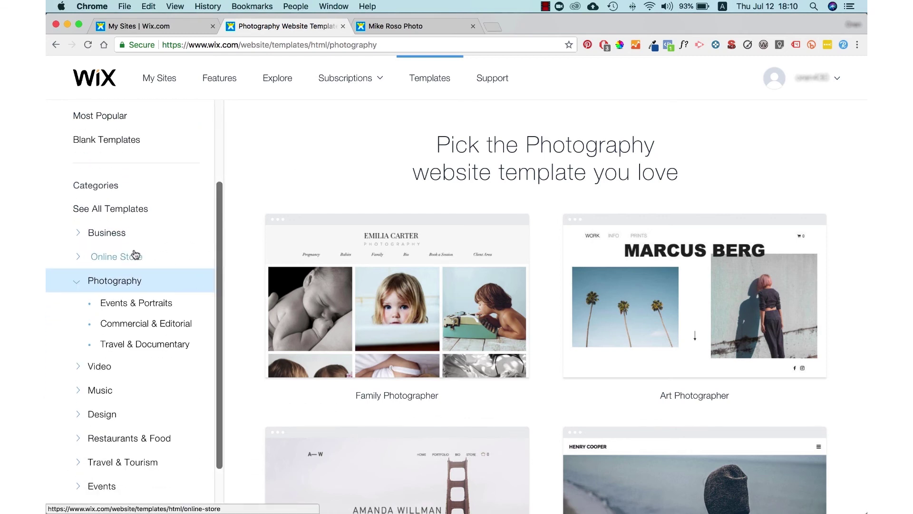
pyautogui.click(76, 283)
pyautogui.scroll(3, 138, 389)
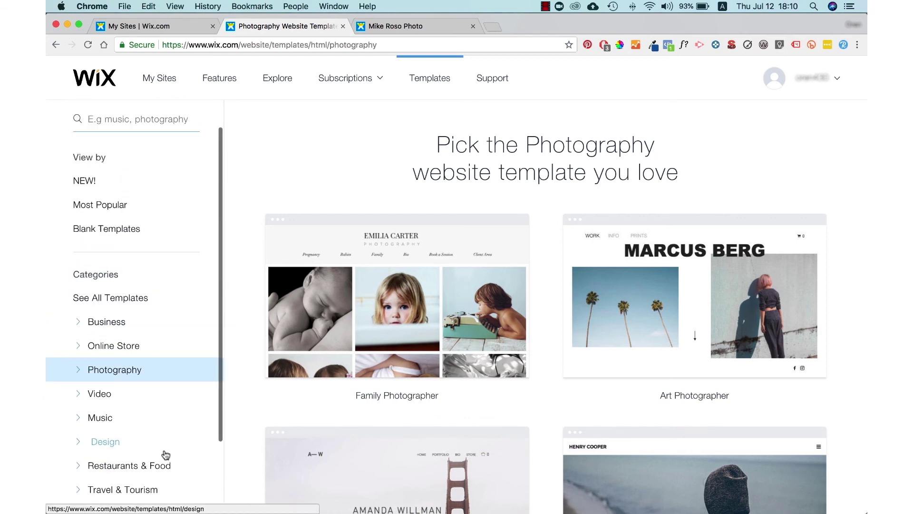
pyautogui.click(102, 373)
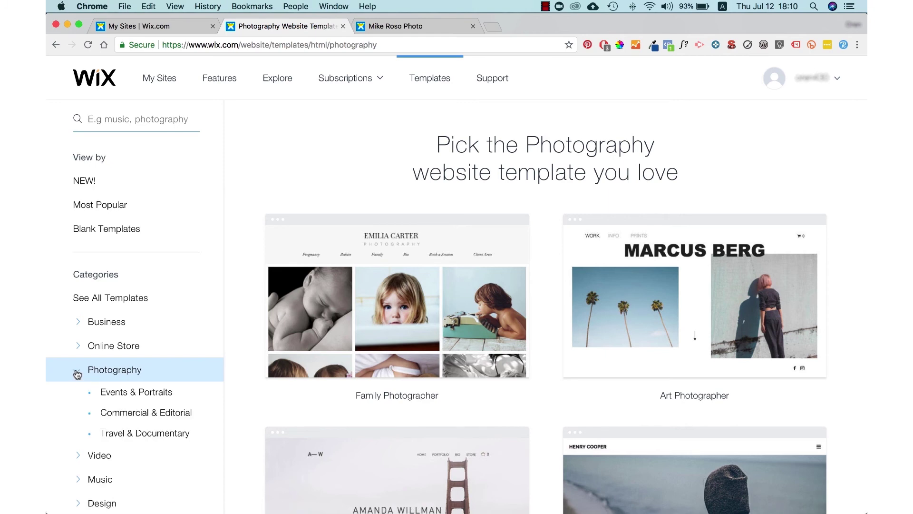
pyautogui.click(145, 434)
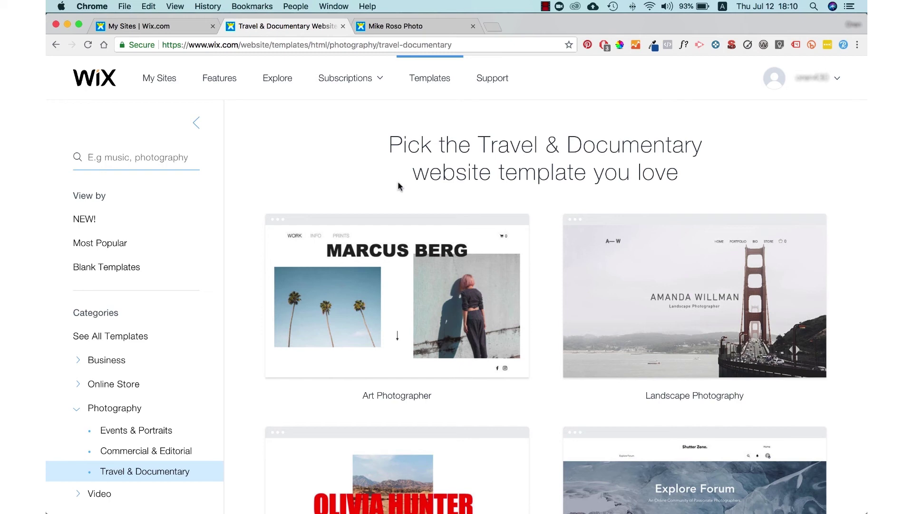
# - Preview the Art Photographer template on desktop and phone, then close the preview
pyautogui.moveTo(341, 295)
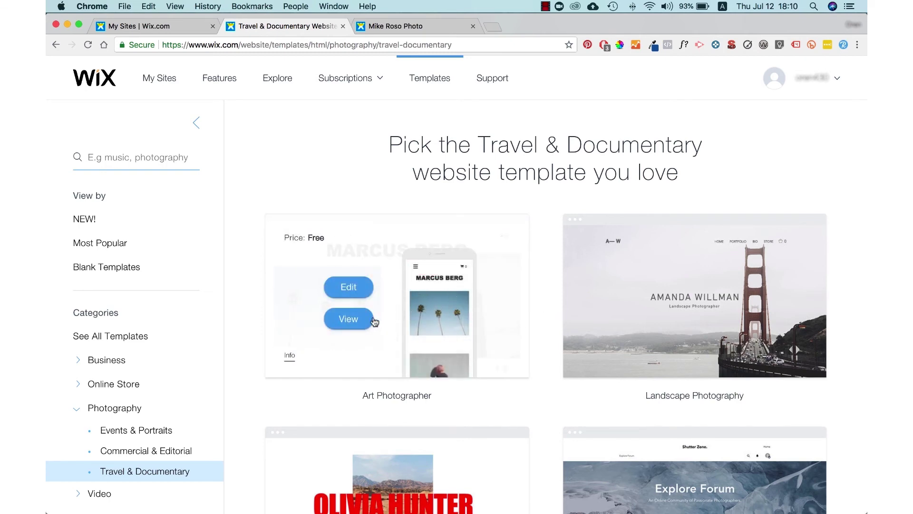
pyautogui.click(349, 319)
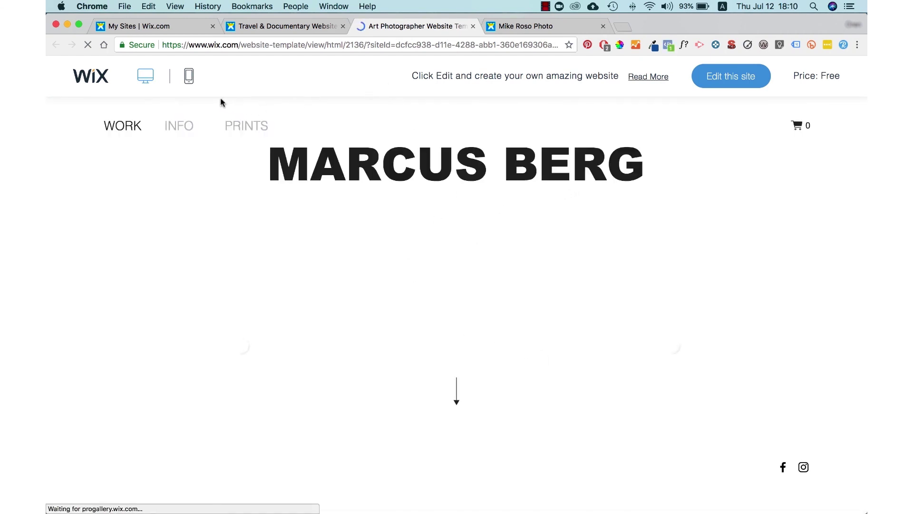
pyautogui.click(189, 77)
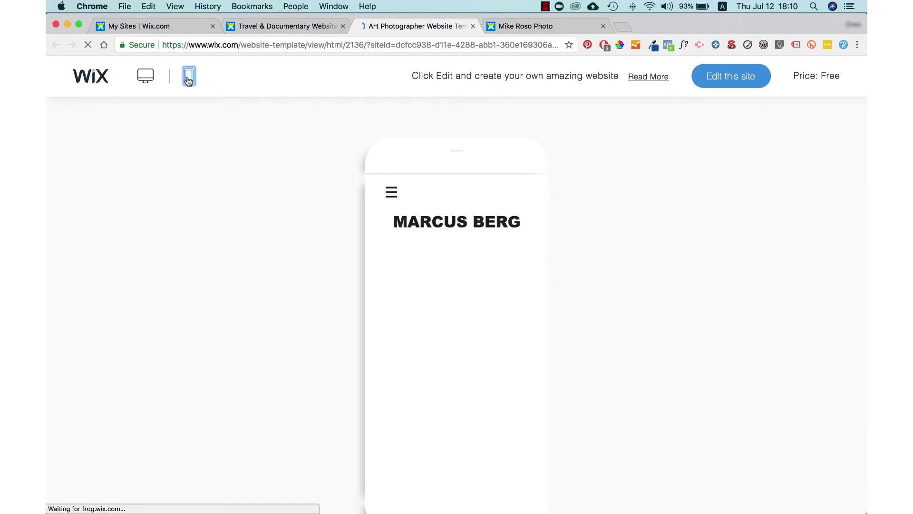
pyautogui.press('super+w')
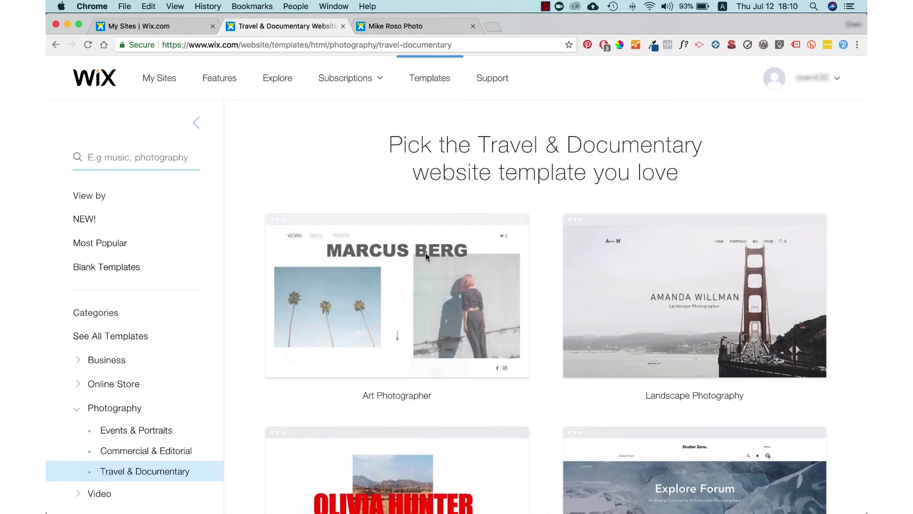
pyautogui.moveTo(354, 311)
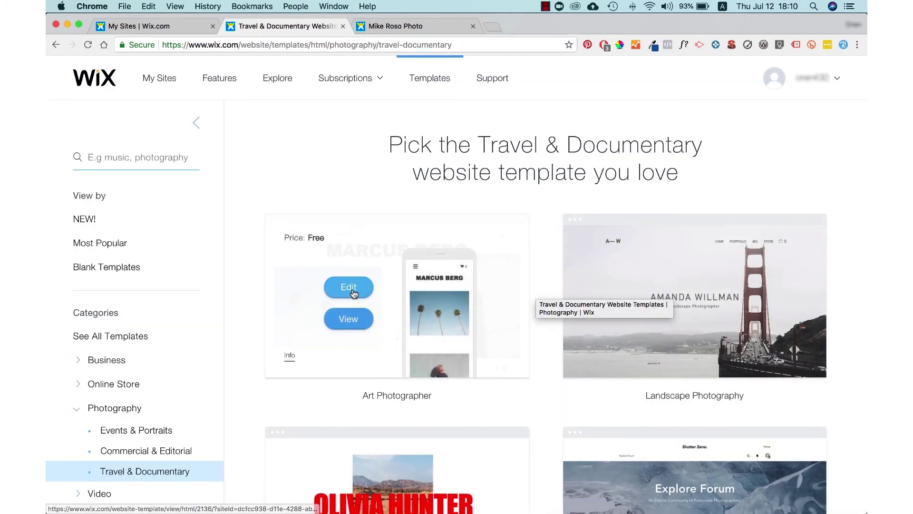
pyautogui.click(355, 291)
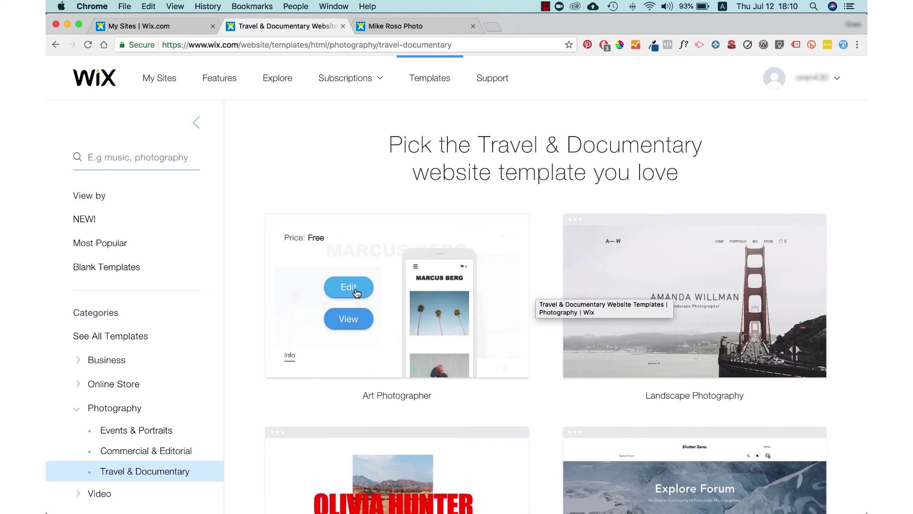
# - Scroll the Travel & Documentary gallery down to the Life Photographer template
pyautogui.scroll(-7, 551, 272)
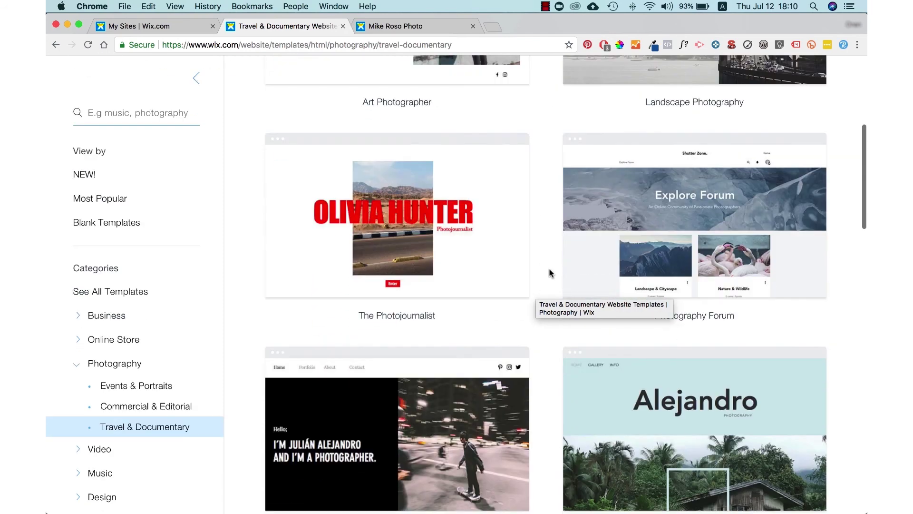
pyautogui.scroll(-2, 551, 272)
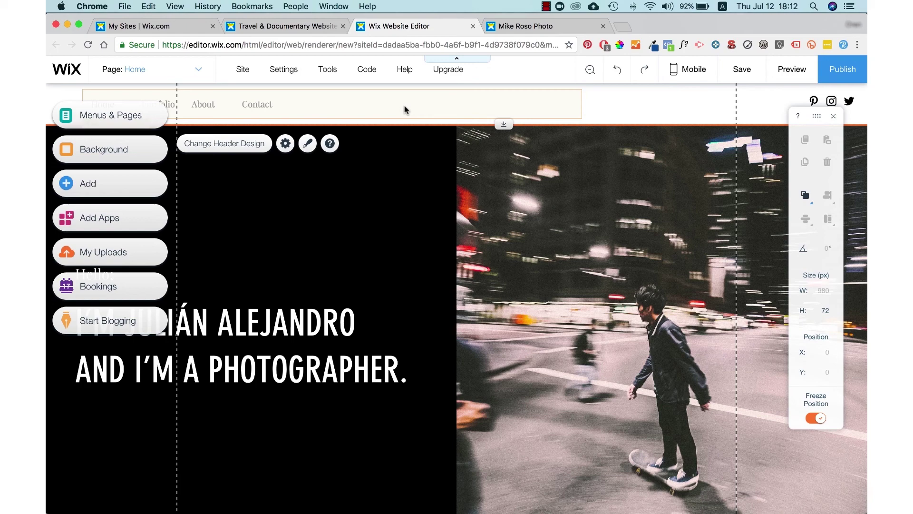
pyautogui.click(793, 69)
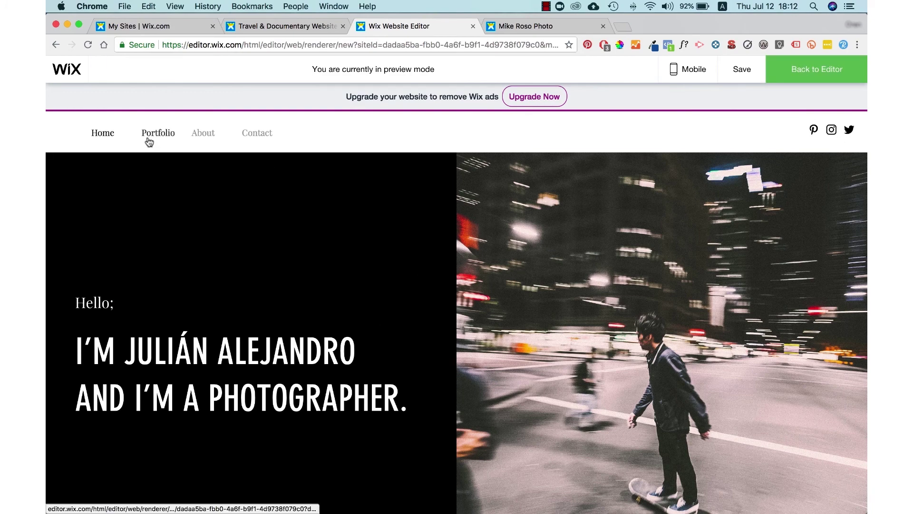
pyautogui.click(806, 76)
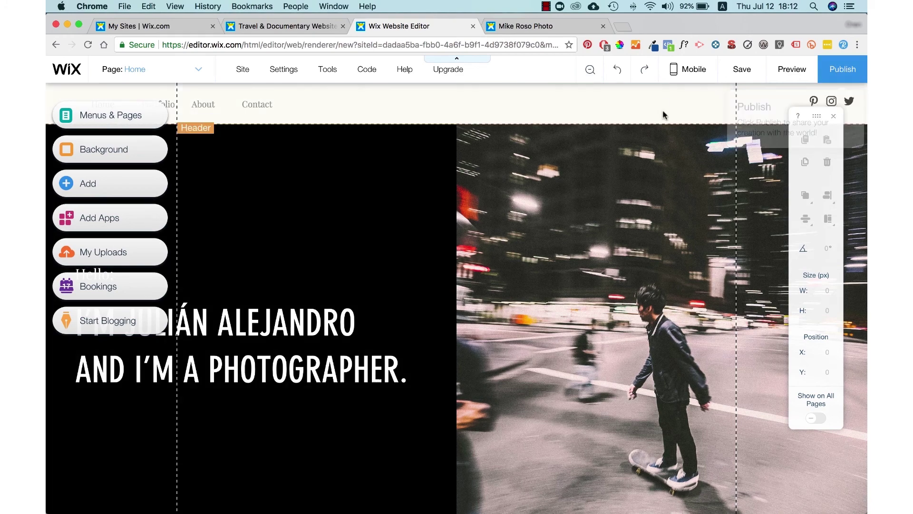
pyautogui.click(688, 70)
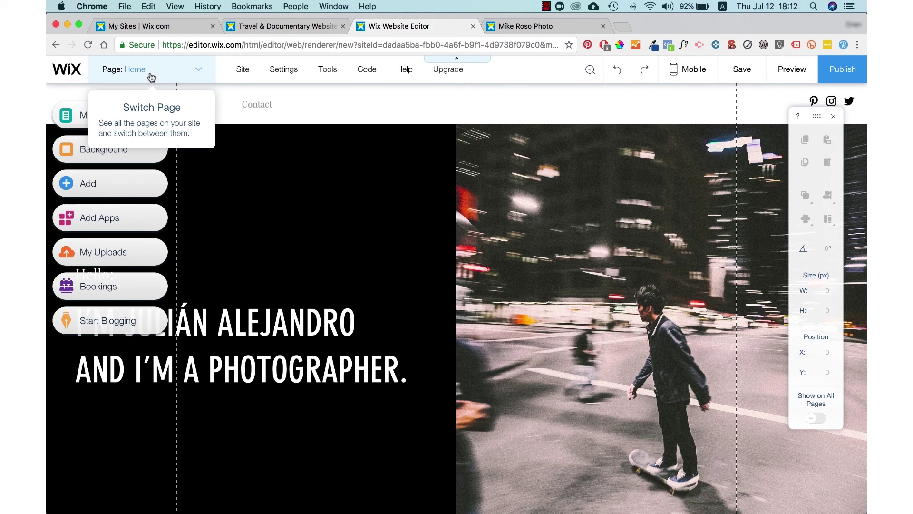
pyautogui.click(151, 77)
pyautogui.click(153, 195)
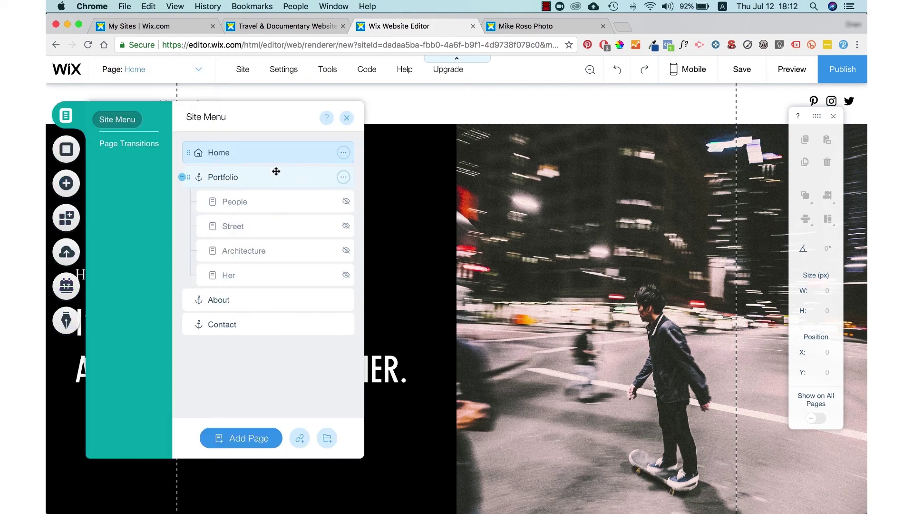
pyautogui.moveTo(255, 155)
pyautogui.mouseDown()
pyautogui.moveTo(240, 328)
pyautogui.moveTo(196, 167)
pyautogui.moveTo(262, 156)
pyautogui.mouseUp()
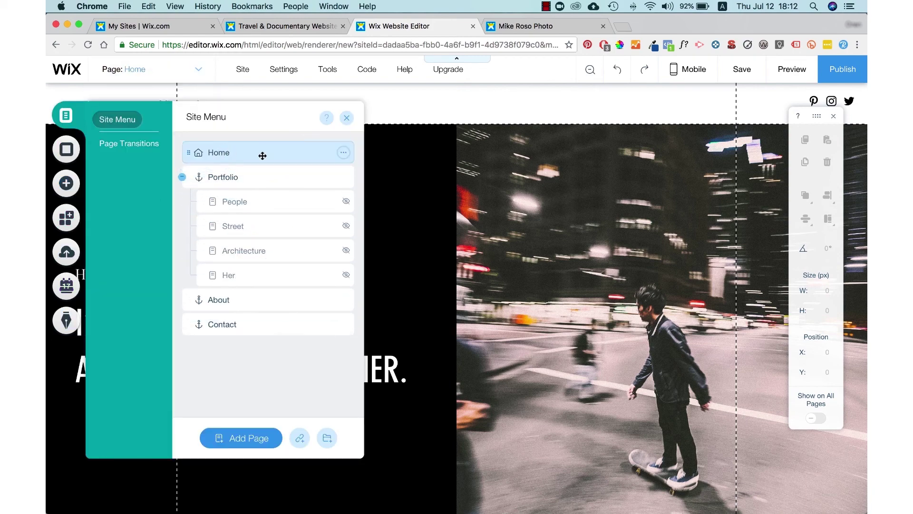
pyautogui.click(343, 152)
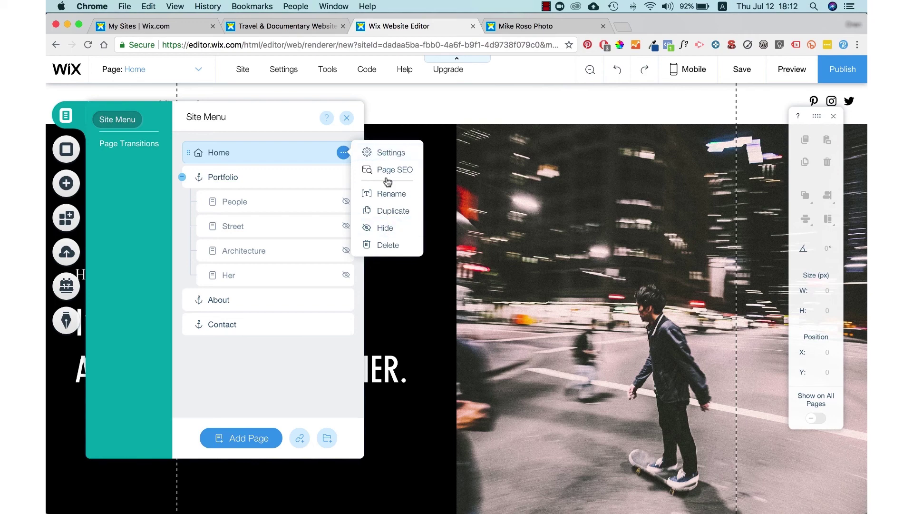
pyautogui.click(345, 118)
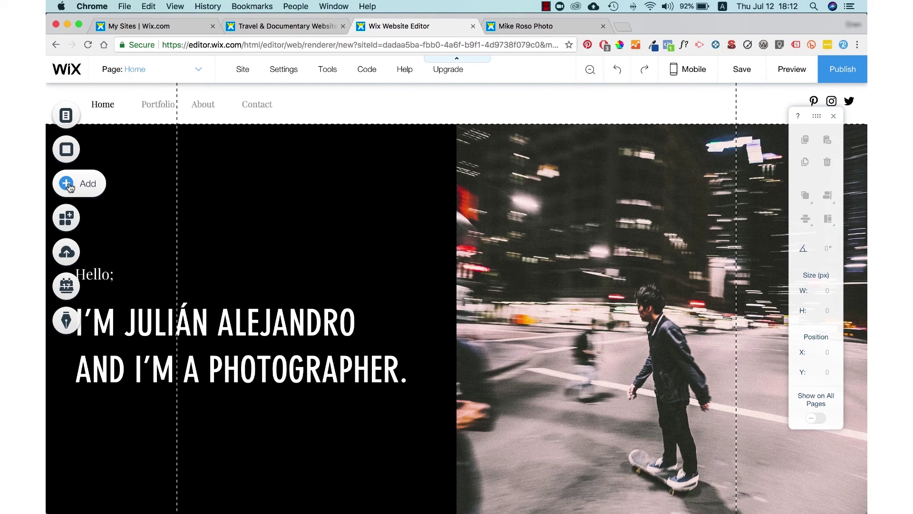
# - Add the yellow-coat girl vector art onto the skateboarder photo, resized to 97 × 282 px
pyautogui.click(71, 188)
pyautogui.moveTo(113, 145)
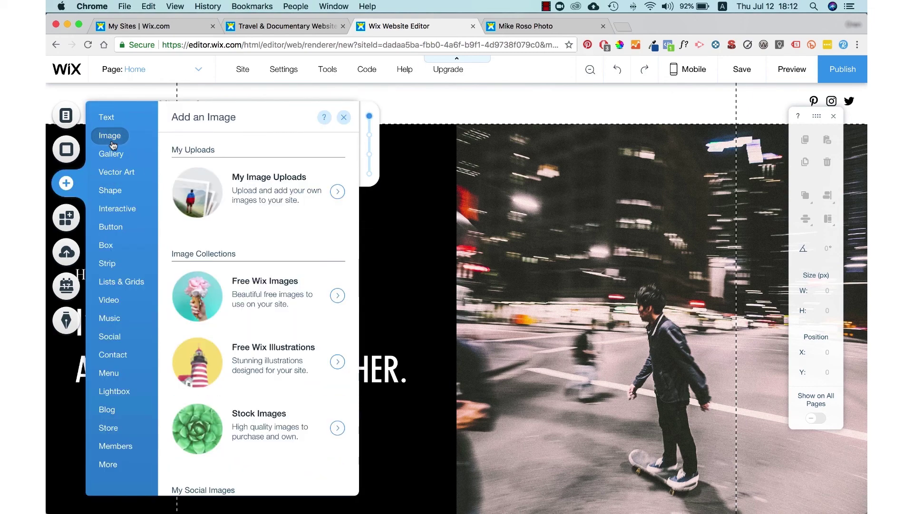
pyautogui.moveTo(109, 124)
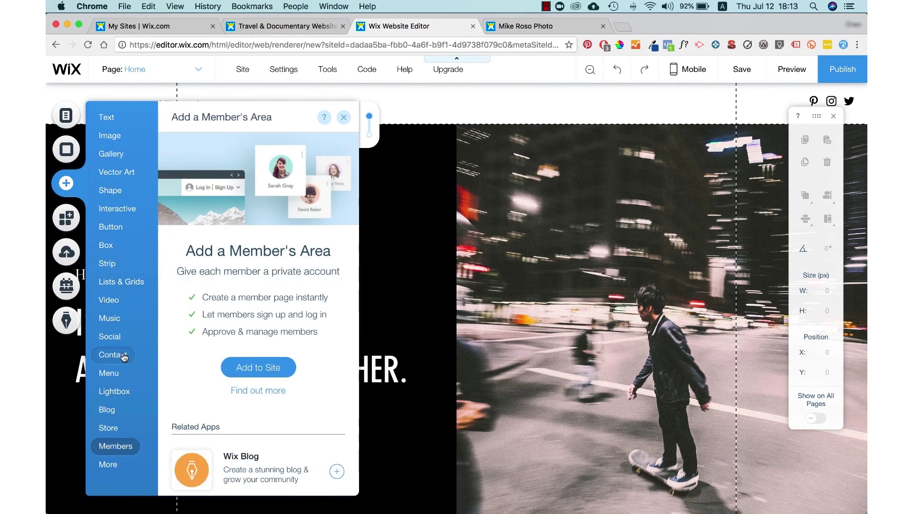
pyautogui.moveTo(121, 322)
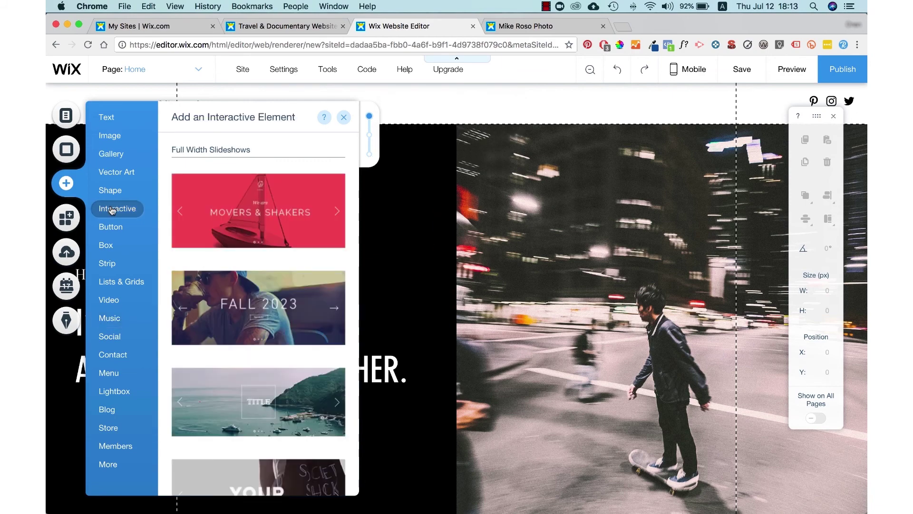
pyautogui.moveTo(120, 174)
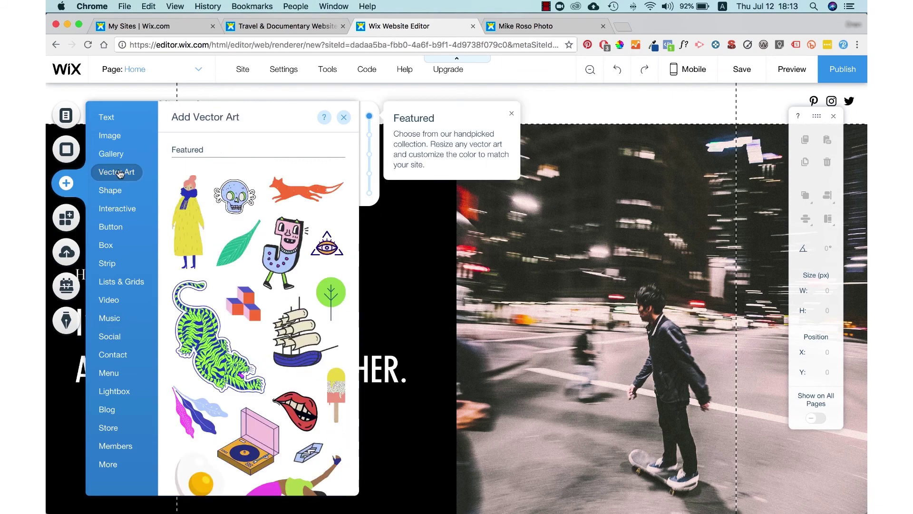
pyautogui.click(189, 224)
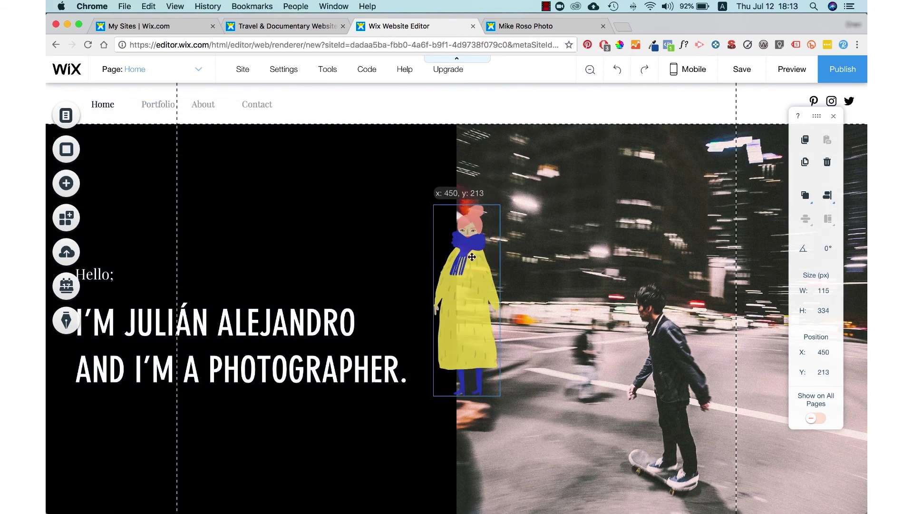
pyautogui.moveTo(472, 256); pyautogui.dragTo(564, 209)
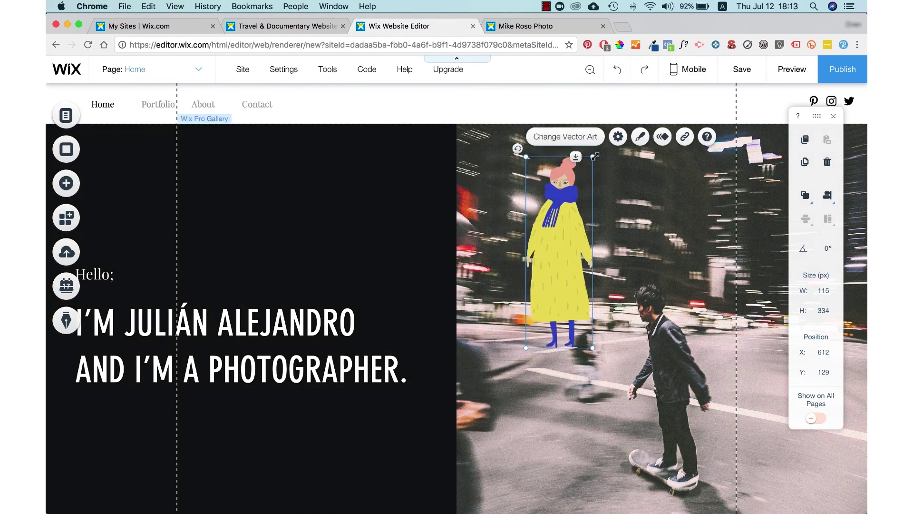
pyautogui.moveTo(594, 156); pyautogui.dragTo(582, 186)
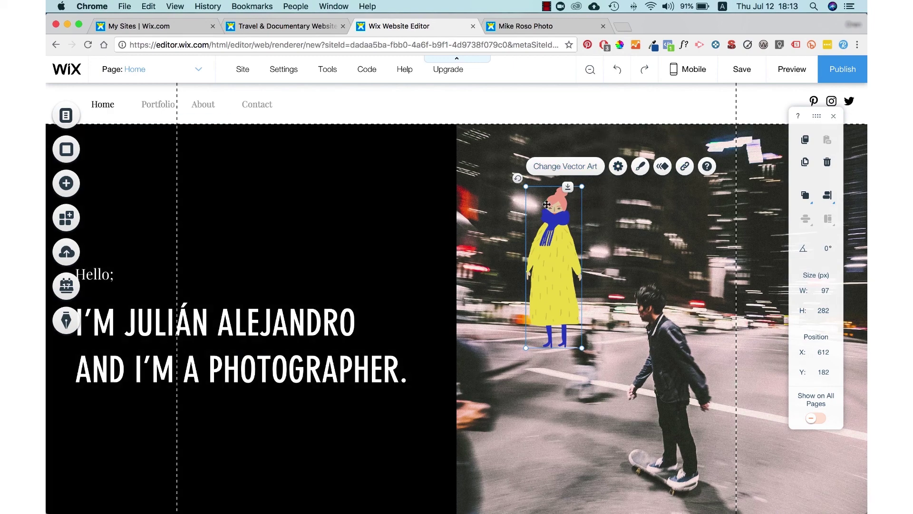
# - Delete the yellow-coat illustration from the hero
pyautogui.click(561, 221)
pyautogui.click(559, 221)
pyautogui.press('Delete')
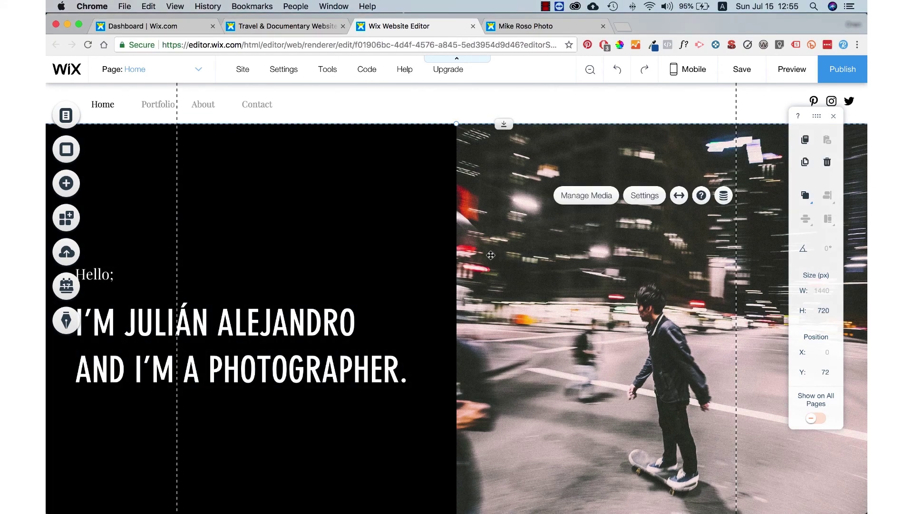
# - Replace the hero's skateboarder photo with a free Wix 'man' photo wearing a fake moustache
pyautogui.click(531, 289)
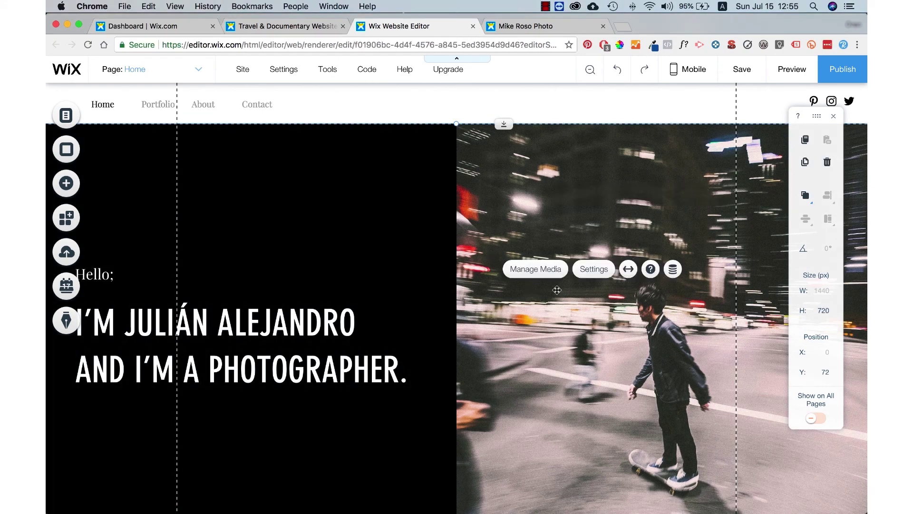
pyautogui.click(545, 270)
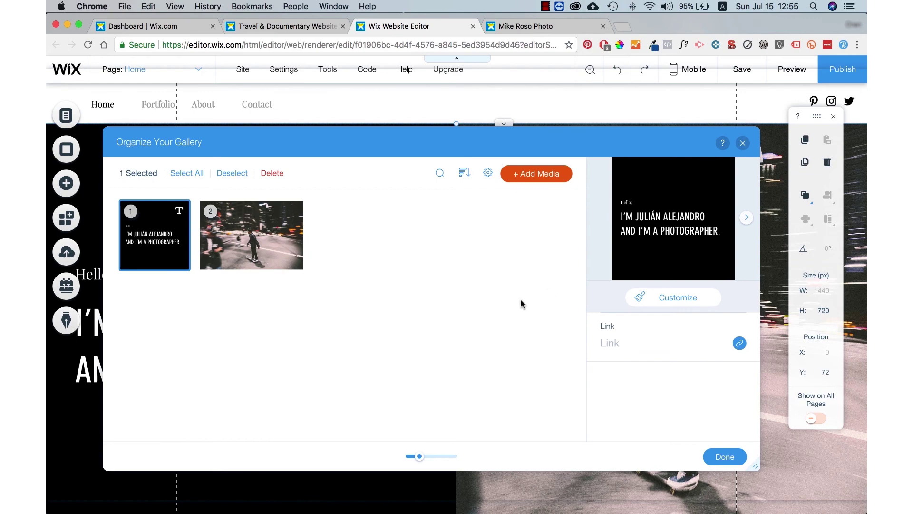
pyautogui.click(259, 223)
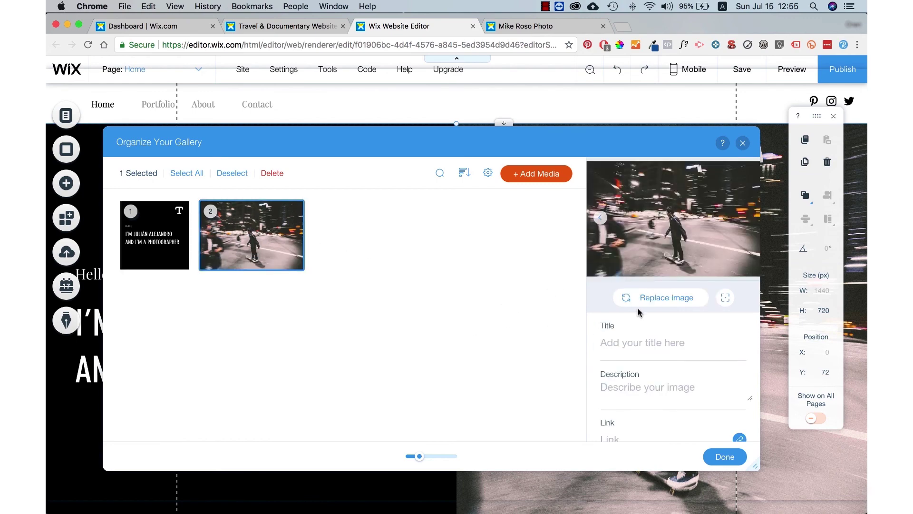
pyautogui.click(660, 297)
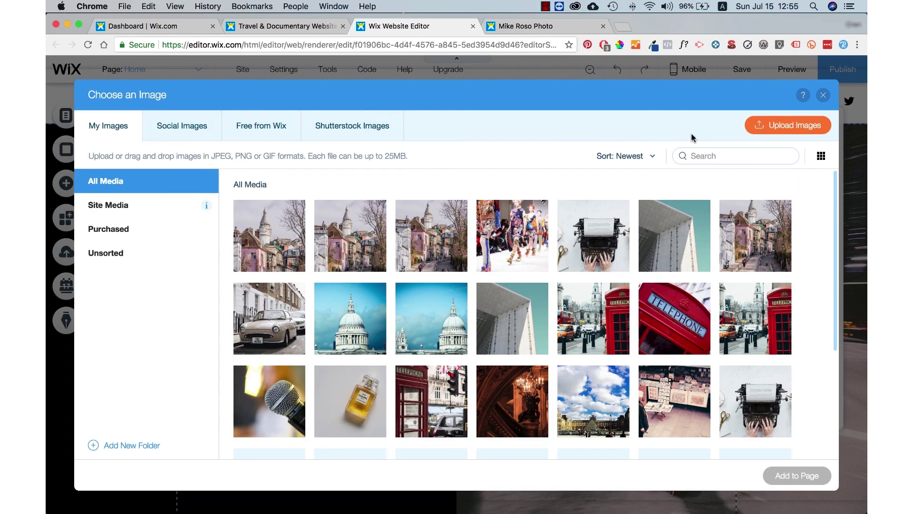
pyautogui.click(281, 138)
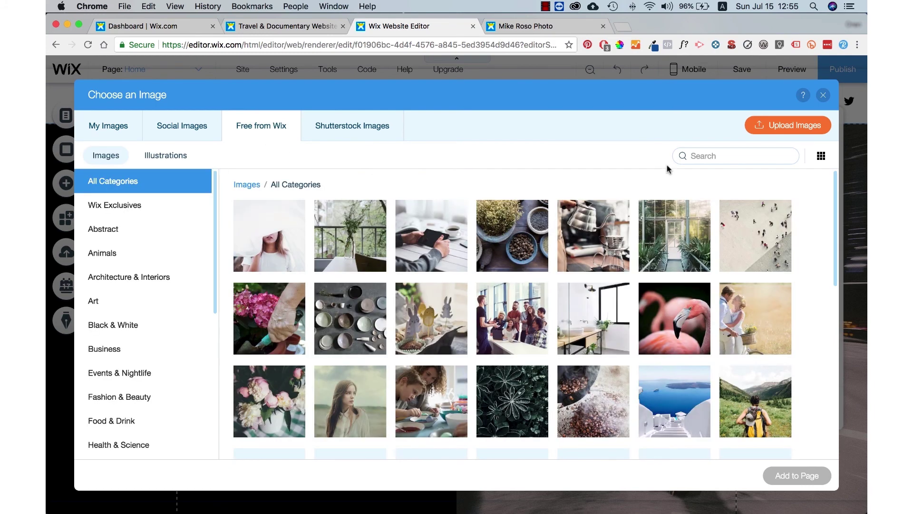
pyautogui.click(704, 151)
pyautogui.write('man')
pyautogui.press('Return')
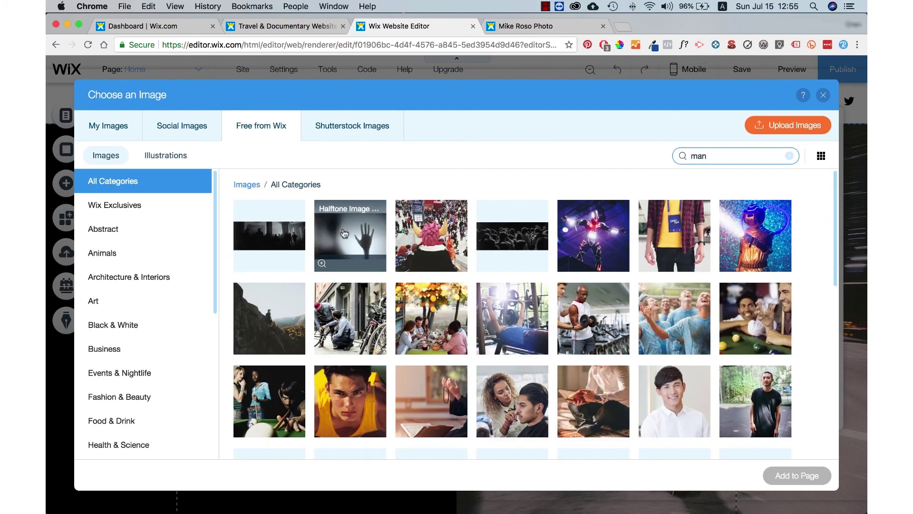
pyautogui.scroll(-5, 551, 252)
pyautogui.scroll(-5, 551, 252)
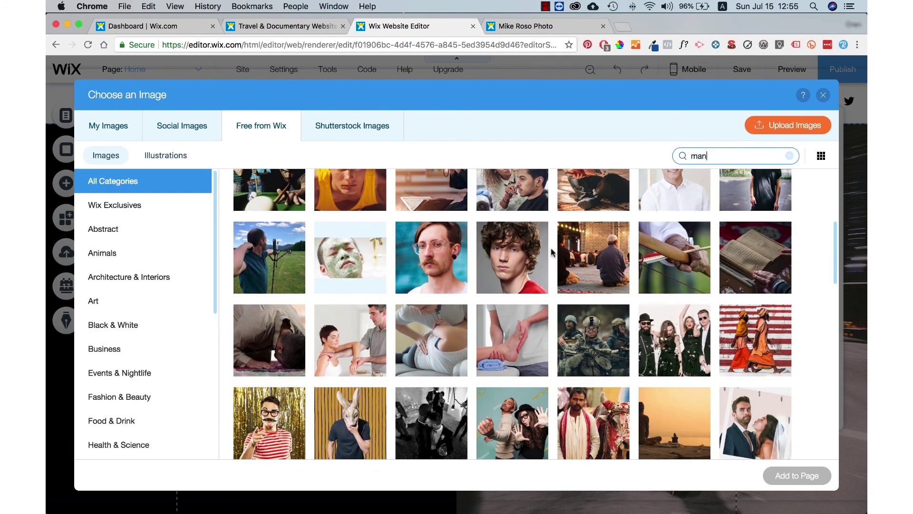
pyautogui.scroll(-1, 815, 309)
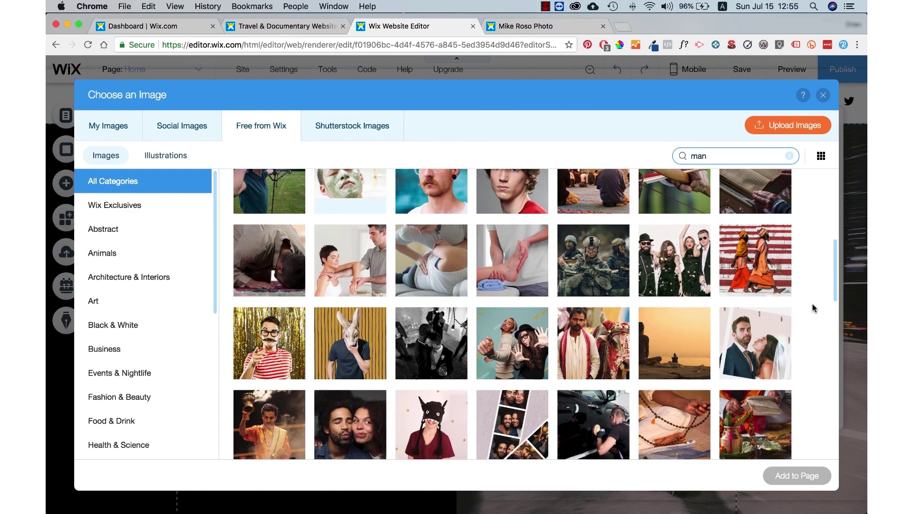
pyautogui.click(248, 326)
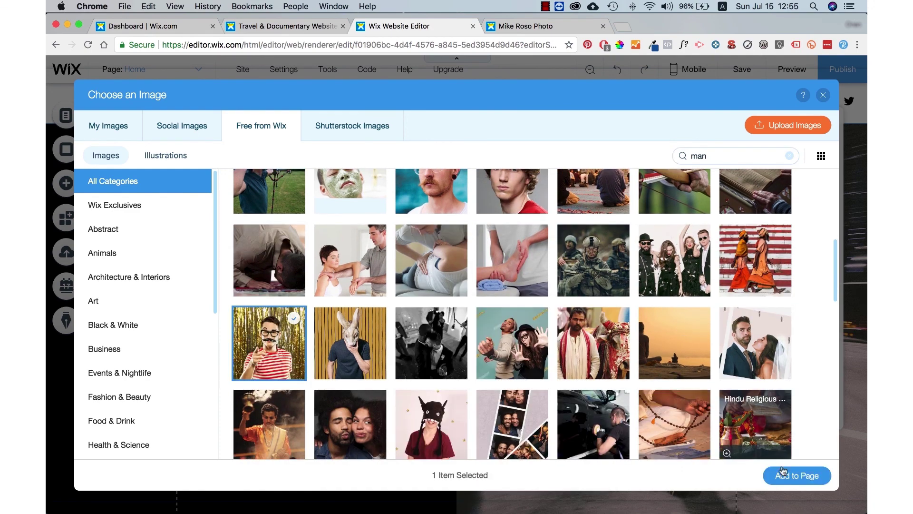
pyautogui.click(784, 475)
pyautogui.click(724, 458)
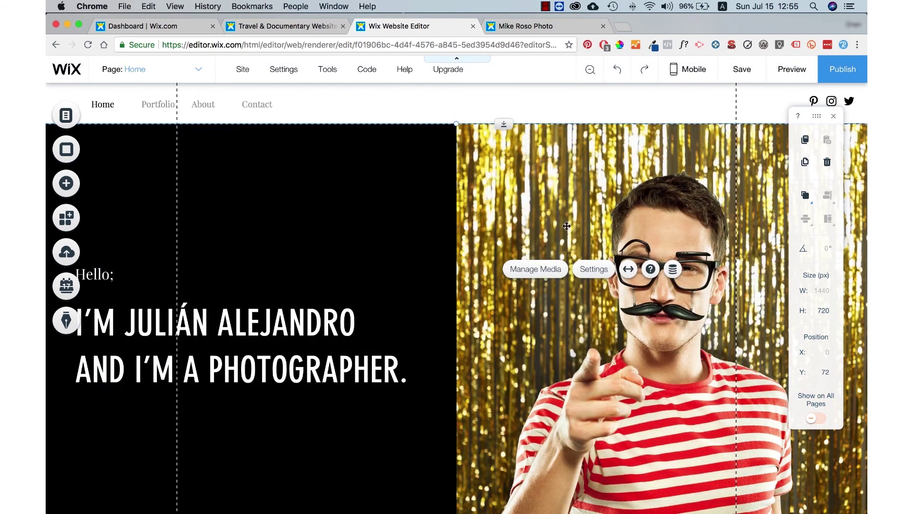
# - Select the Portfolio gallery and pick its fourth image, the Architecture photo
pyautogui.click(663, 195)
pyautogui.scroll(-6, 584, 238)
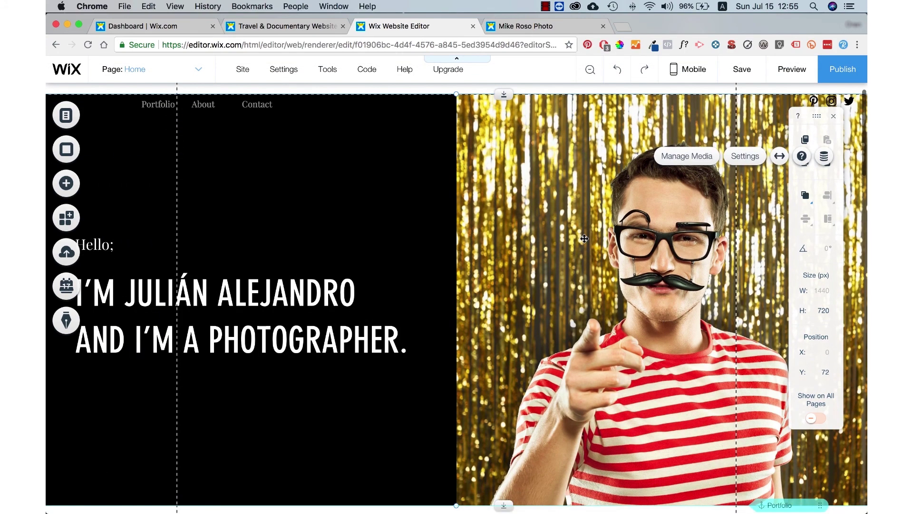
pyautogui.scroll(-5, 583, 239)
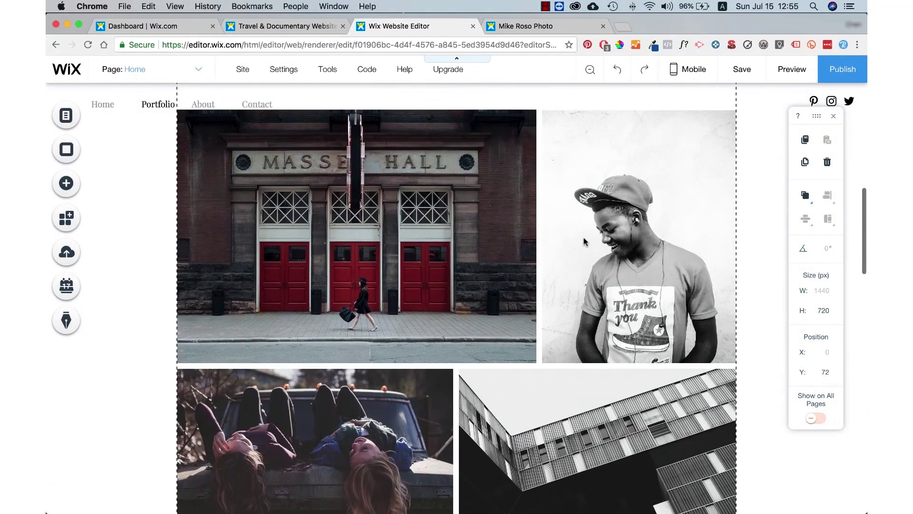
pyautogui.click(563, 295)
pyautogui.scroll(-1, 528, 333)
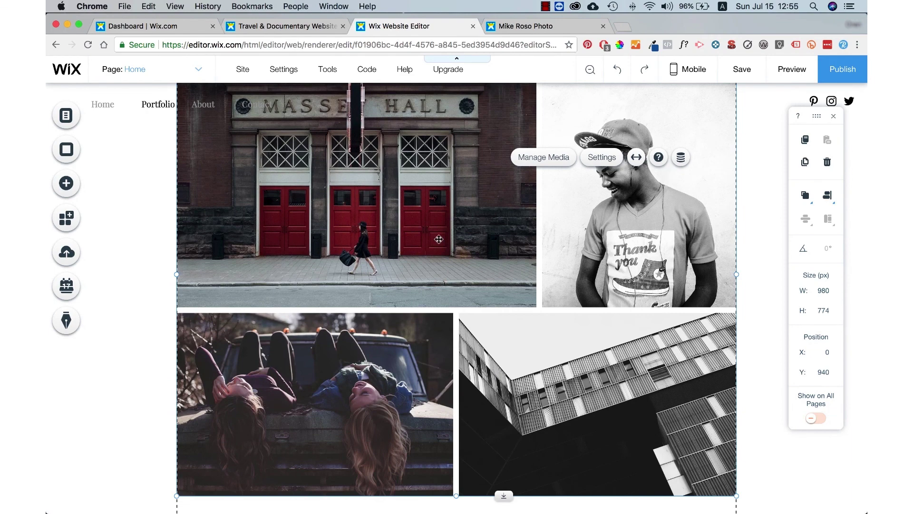
pyautogui.scroll(1, 502, 267)
pyautogui.click(448, 248)
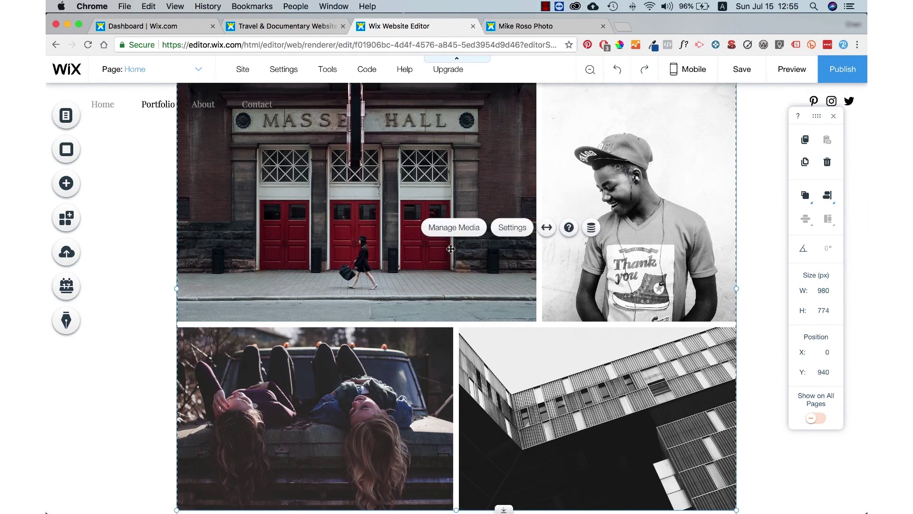
pyautogui.click(452, 228)
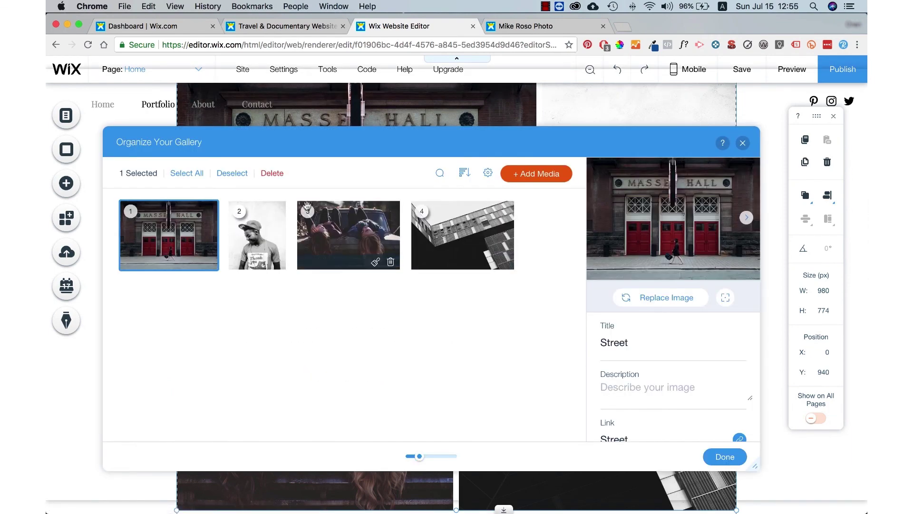
pyautogui.click(471, 231)
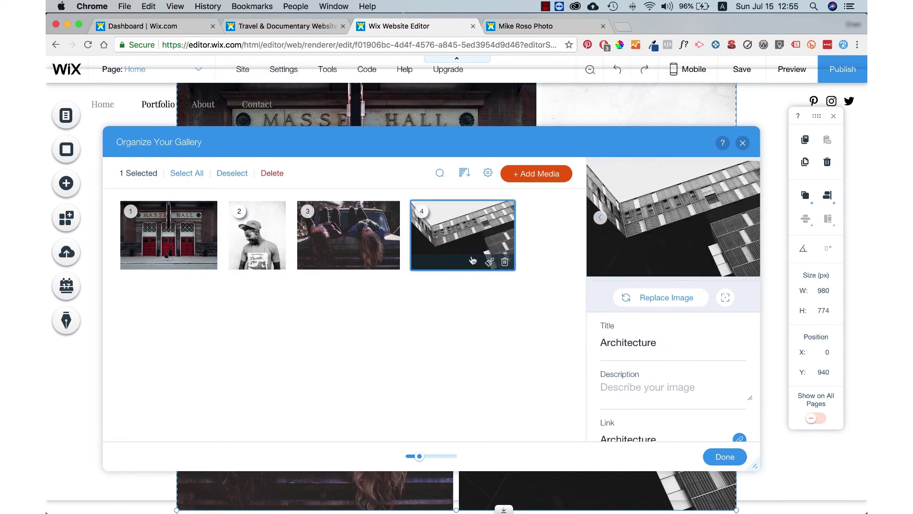
# - Replace the Architecture photo with a free green fern image found by searching 'nature'
pyautogui.click(676, 299)
pyautogui.click(261, 125)
pyautogui.write('natur')
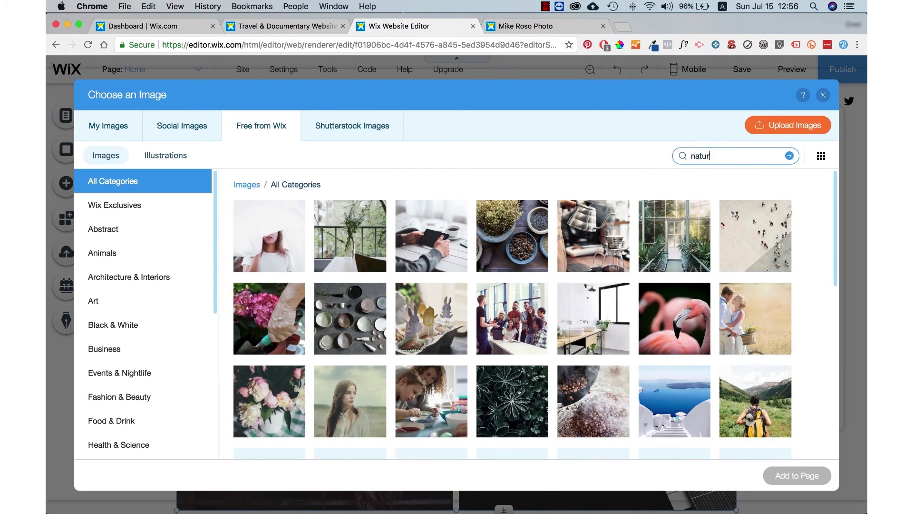
pyautogui.write('e')
pyautogui.press('Return')
pyautogui.scroll(-5, 366, 322)
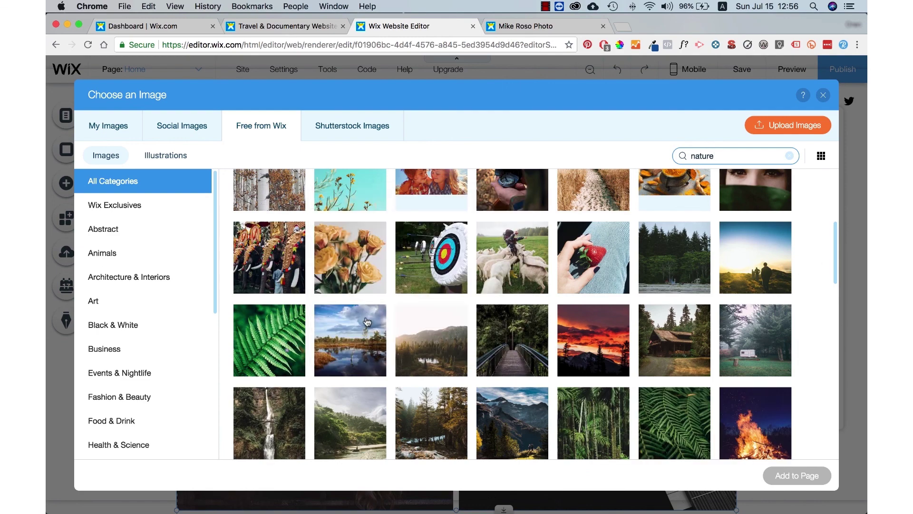
pyautogui.click(269, 340)
pyautogui.click(797, 475)
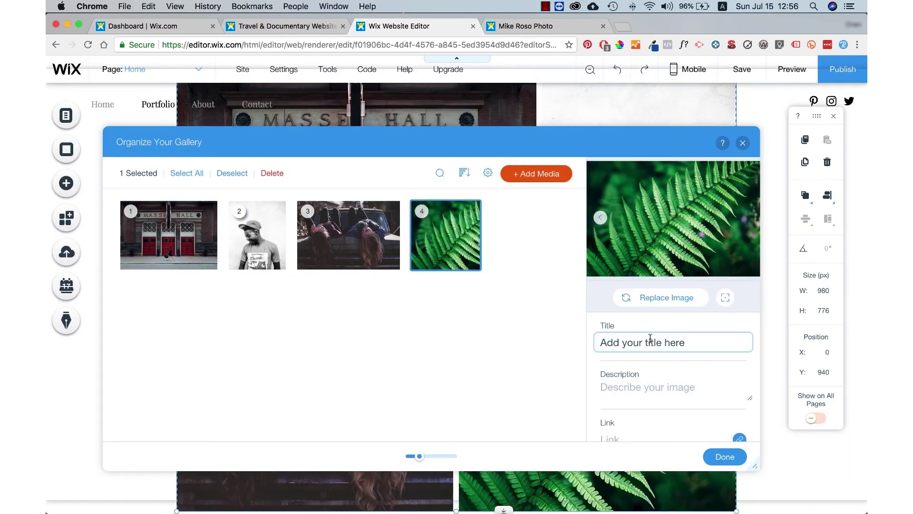
# - Title the fern photo NATURE and link it to the Architecture page
pyautogui.click(638, 338)
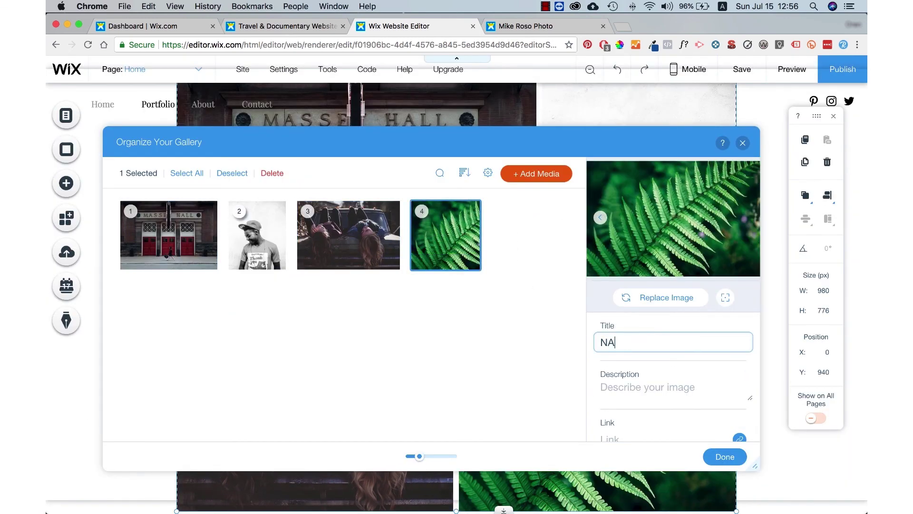
pyautogui.write('NATURE')
pyautogui.scroll(-1, 699, 380)
pyautogui.click(740, 422)
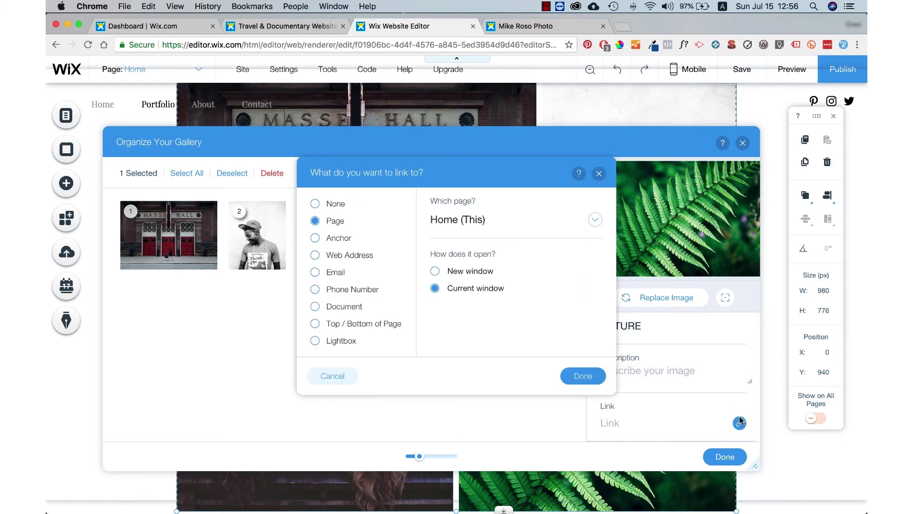
pyautogui.click(448, 221)
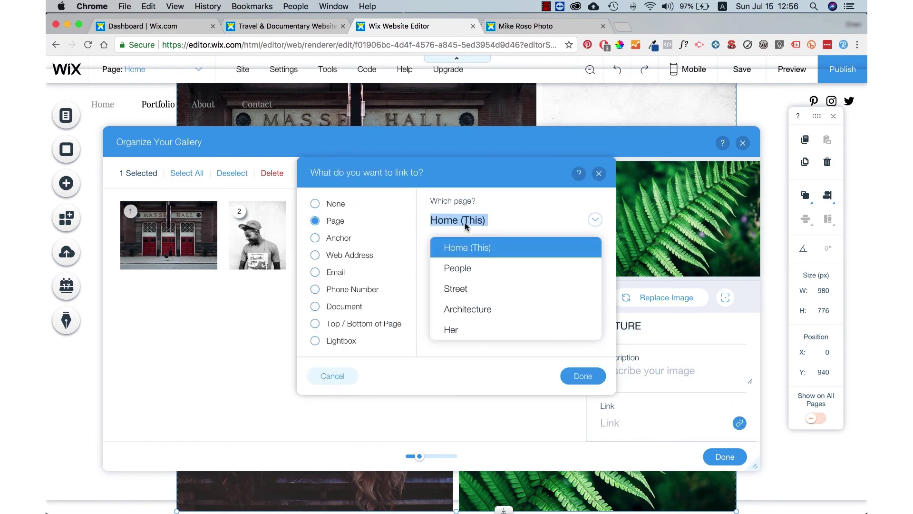
pyautogui.click(467, 310)
pyautogui.click(583, 376)
pyautogui.click(724, 456)
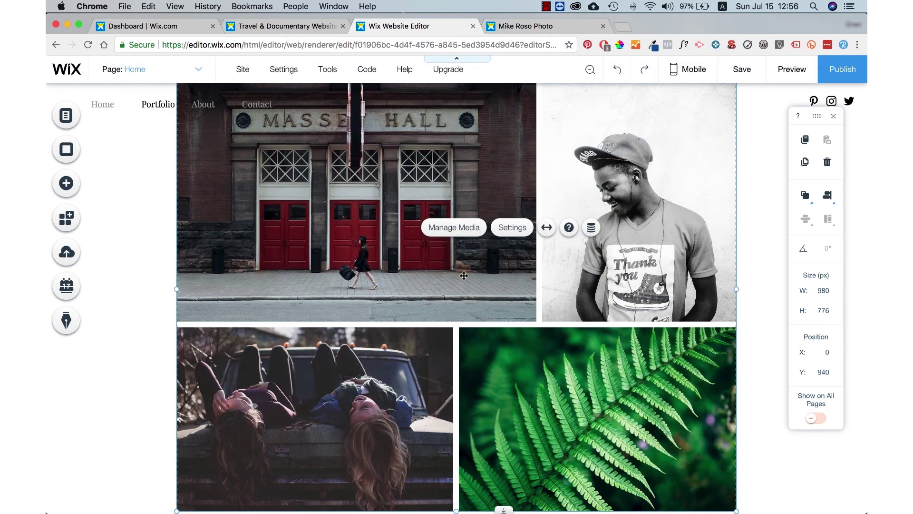
# - Change the Architecture page's name to Nature in its page settings
pyautogui.click(152, 71)
pyautogui.click(151, 197)
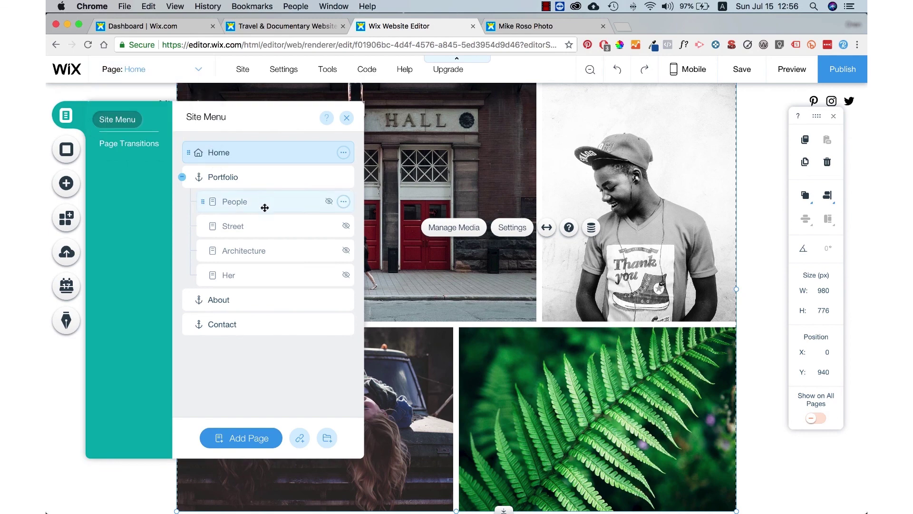
pyautogui.click(260, 252)
pyautogui.click(343, 250)
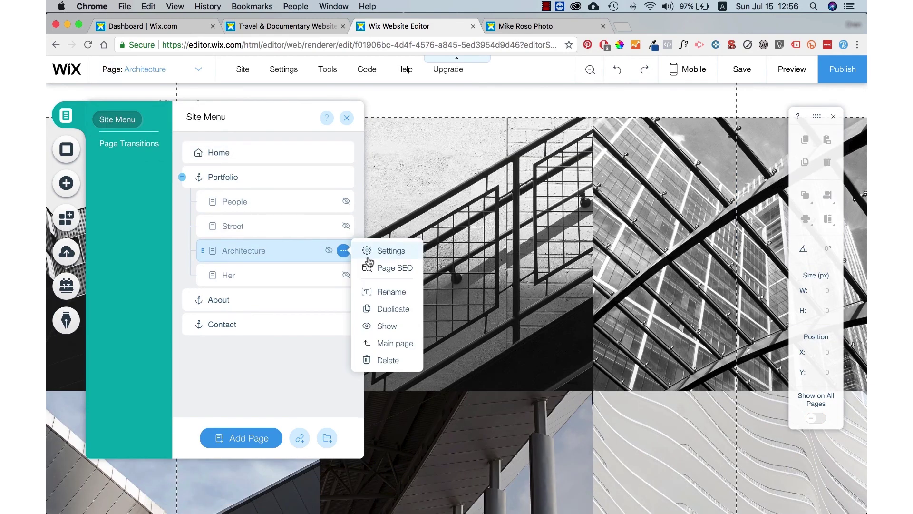
pyautogui.click(387, 249)
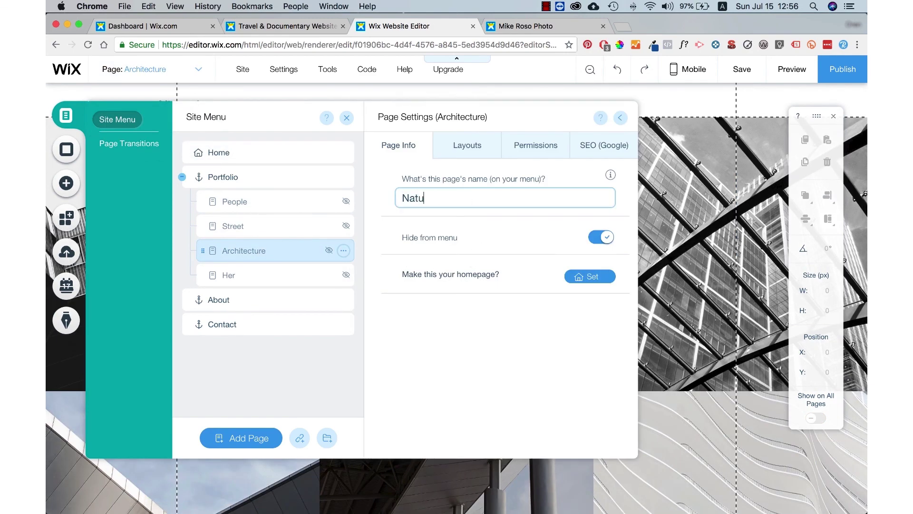
pyautogui.click(619, 118)
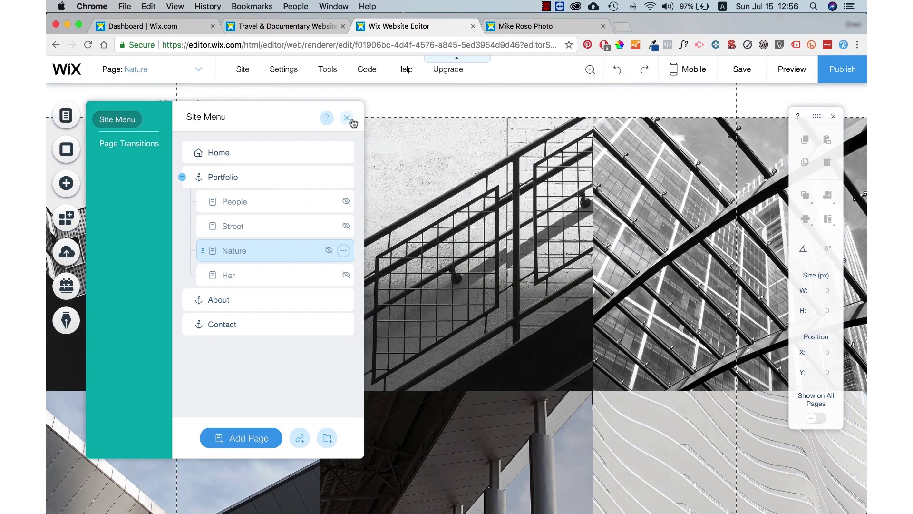
# - Open the Nature page gallery's media and search free Wix images for 'Nature'
pyautogui.click(347, 118)
pyautogui.click(408, 135)
pyautogui.click(408, 131)
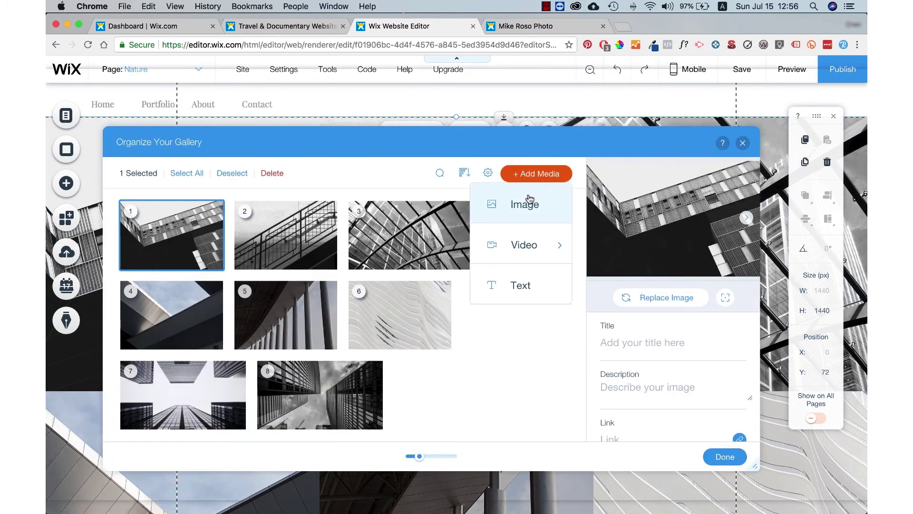
pyautogui.click(536, 173)
pyautogui.click(266, 126)
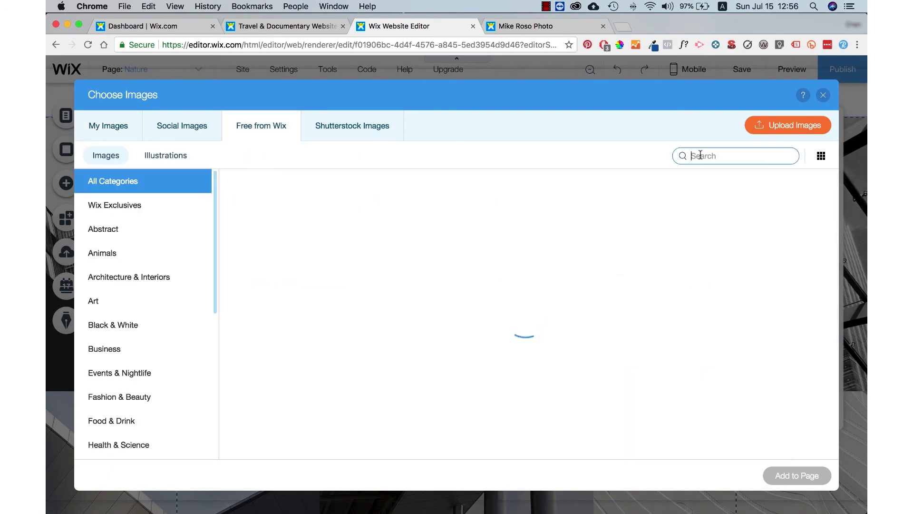
pyautogui.write('Nature')
pyautogui.press('Return')
# - Add seven photos: lantern path, autumn-leaves girl, yellow flowers, forest, sunset, lake, misty hills
pyautogui.click(593, 228)
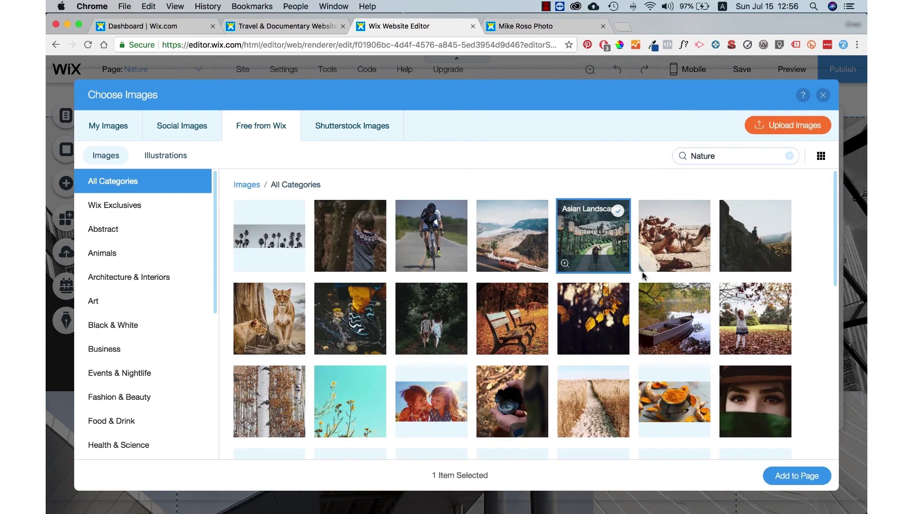
pyautogui.click(756, 317)
pyautogui.click(350, 395)
pyautogui.scroll(-5, 350, 394)
pyautogui.click(674, 275)
pyautogui.click(755, 276)
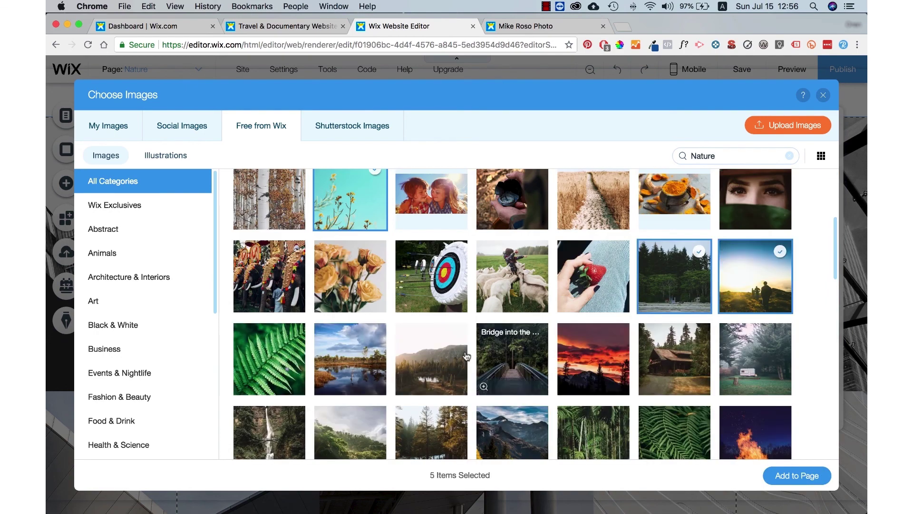
pyautogui.click(333, 357)
pyautogui.click(431, 359)
pyautogui.click(796, 475)
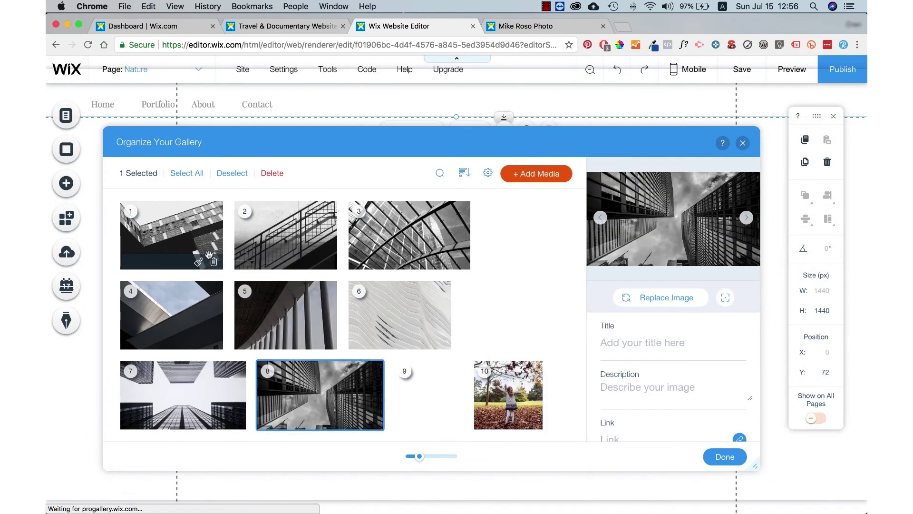
# - Remove the eight old architecture photos from the Nature gallery
pyautogui.click(214, 262)
pyautogui.click(213, 262)
pyautogui.click(213, 262)
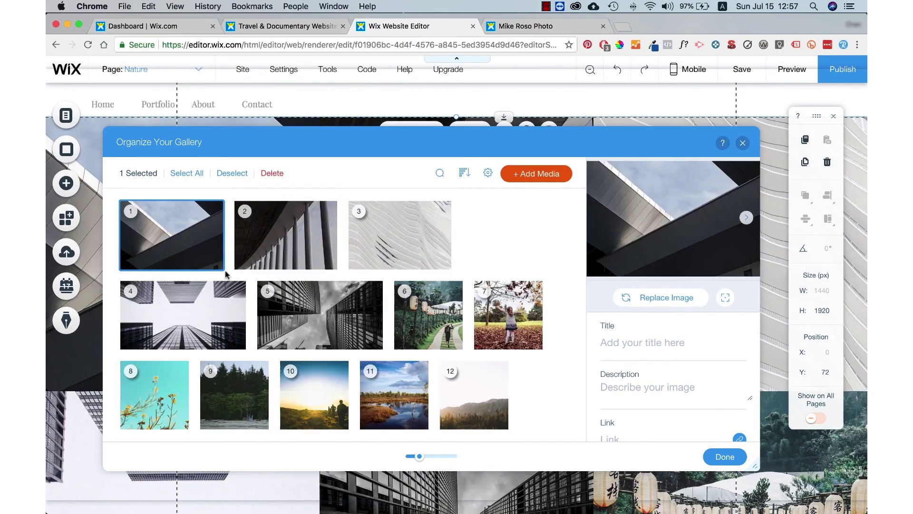
pyautogui.click(214, 262)
pyautogui.click(213, 262)
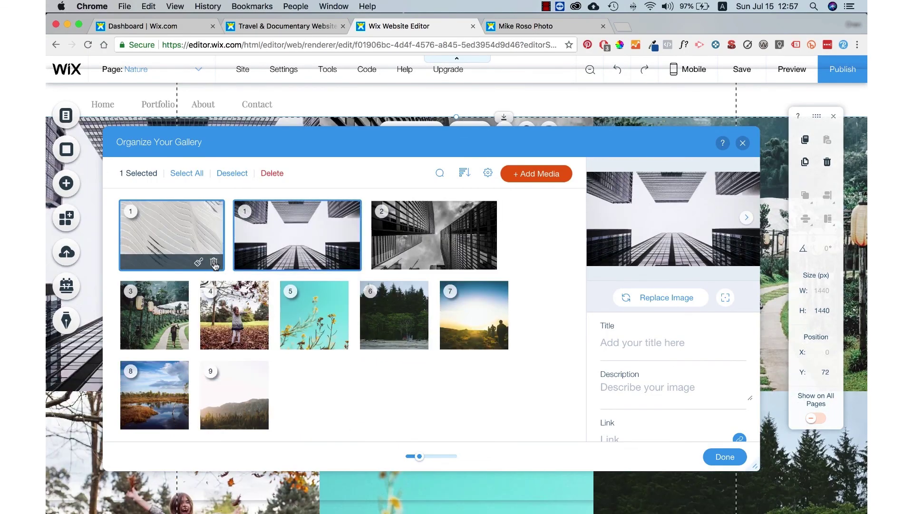
pyautogui.click(214, 262)
pyautogui.click(237, 262)
pyautogui.click(236, 262)
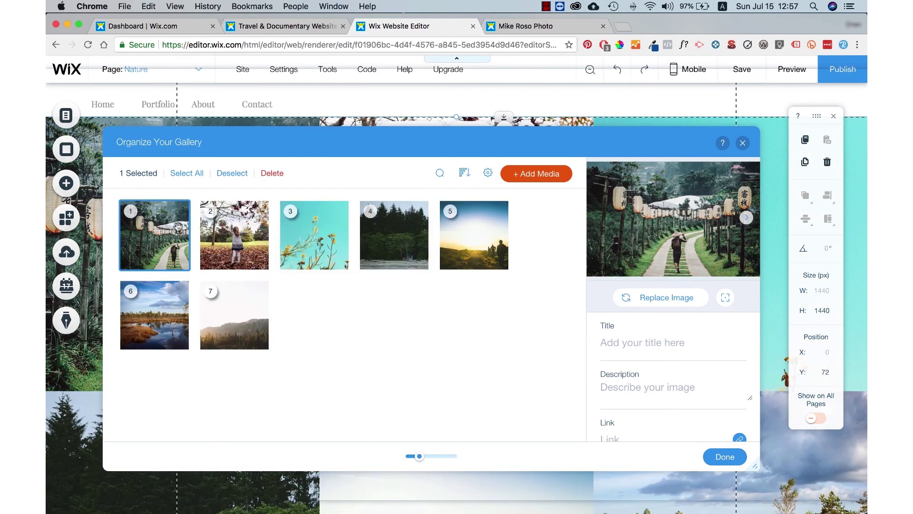
pyautogui.click(744, 454)
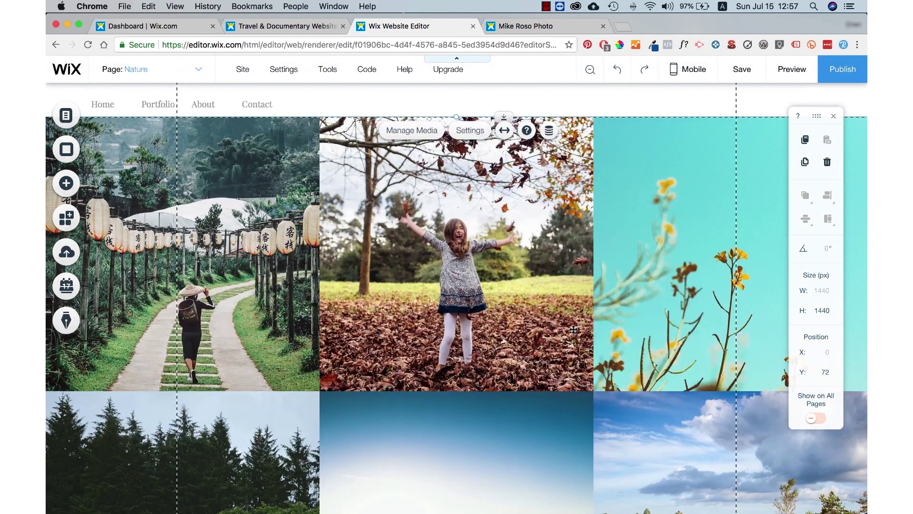
# - Preview the site and follow the home page fern image to the Nature page
pyautogui.click(780, 70)
pyautogui.click(103, 133)
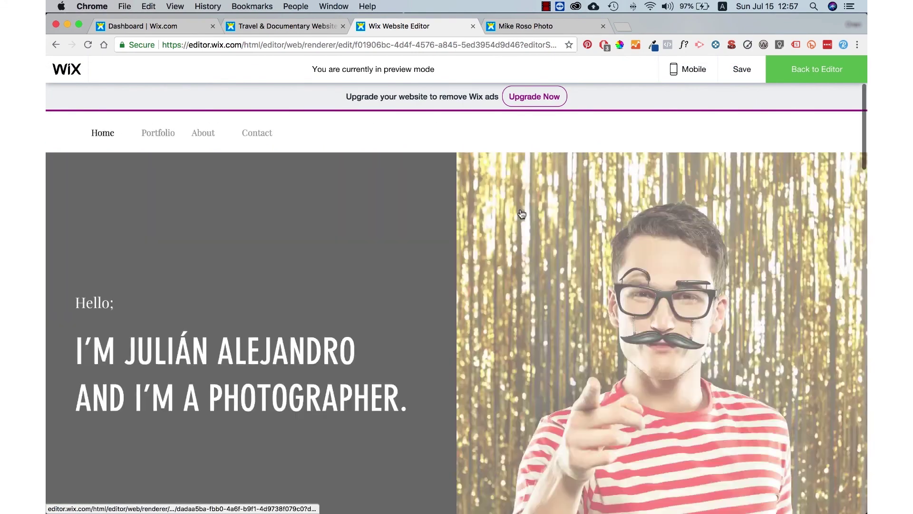
pyautogui.scroll(-5, 521, 214)
pyautogui.scroll(-5, 522, 214)
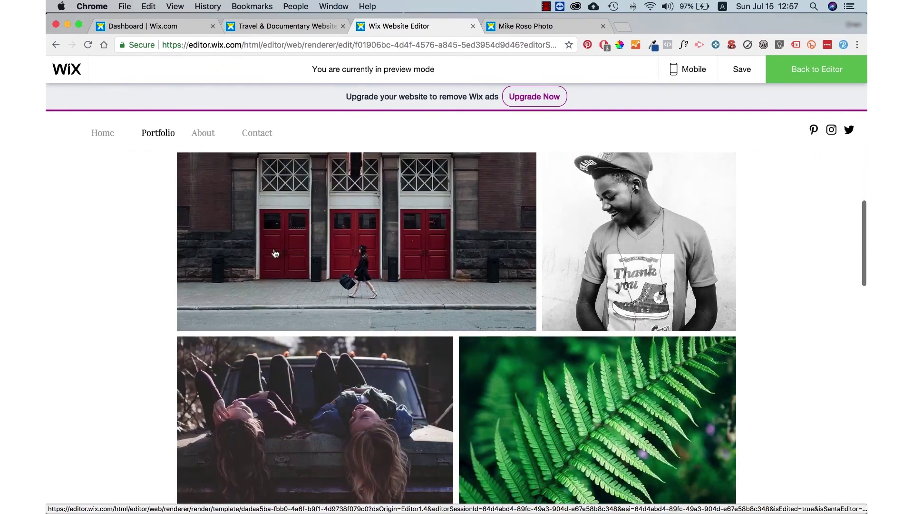
pyautogui.click(583, 404)
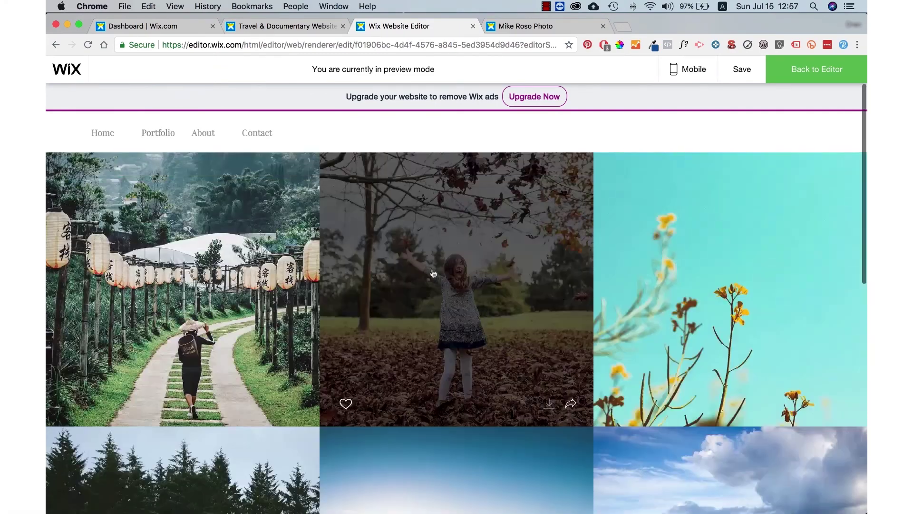
# - Back in the editor, replace the name in the About greeting with the new photographer's name
pyautogui.click(830, 69)
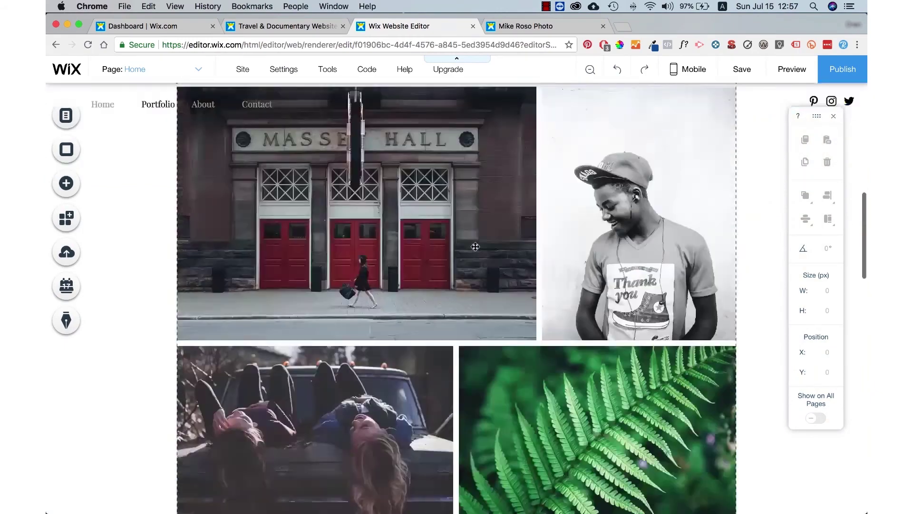
pyautogui.scroll(8, 475, 257)
pyautogui.scroll(-6, 415, 261)
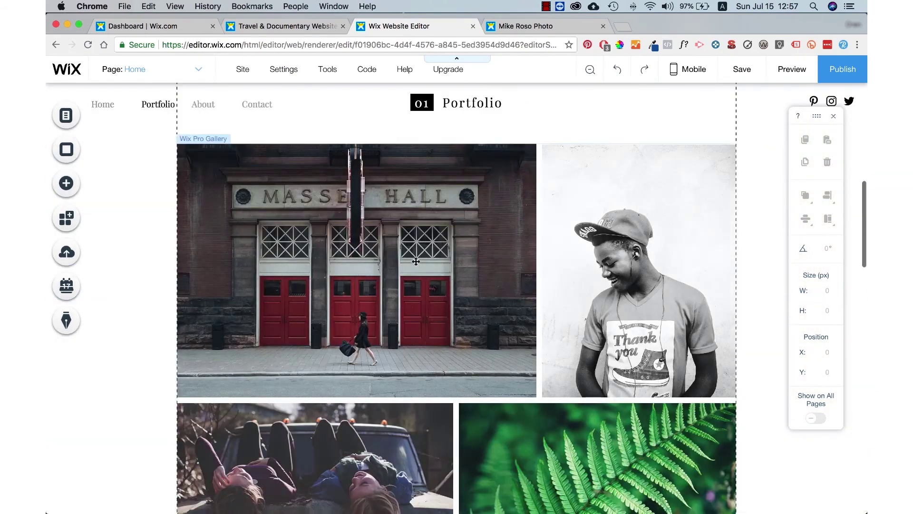
pyautogui.click(415, 261)
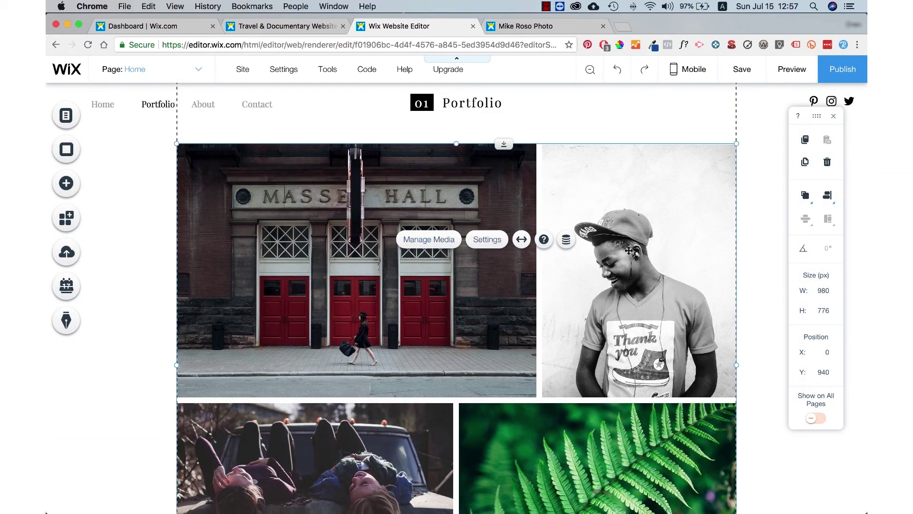
pyautogui.scroll(-13, 629, 251)
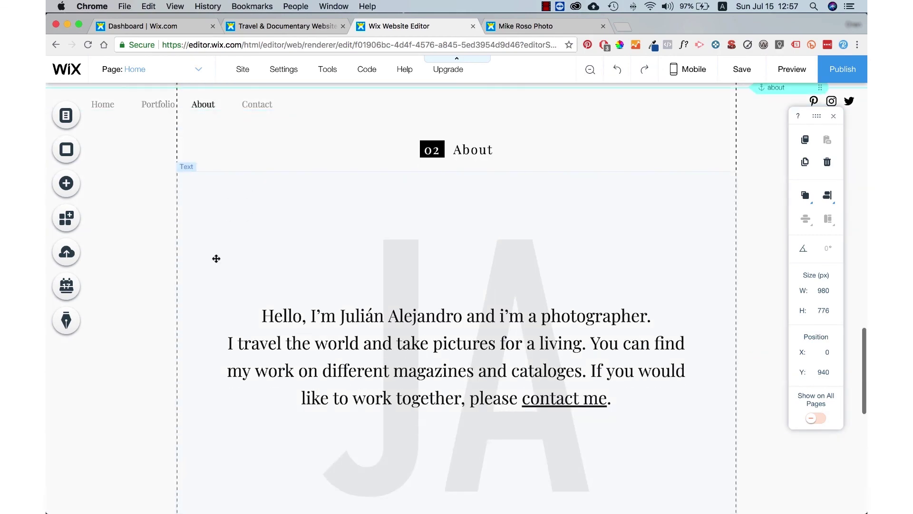
pyautogui.doubleClick(383, 318)
pyautogui.click(383, 318)
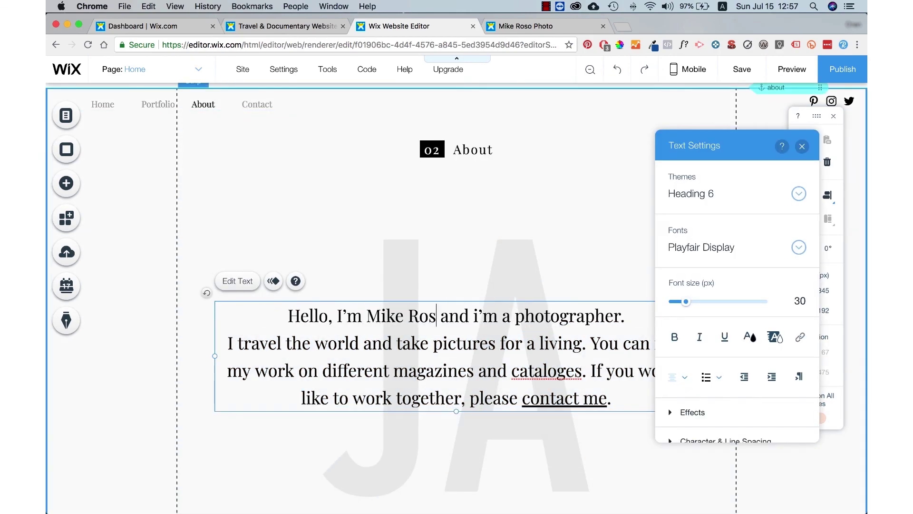
pyautogui.scroll(-5, 488, 250)
pyautogui.click(394, 305)
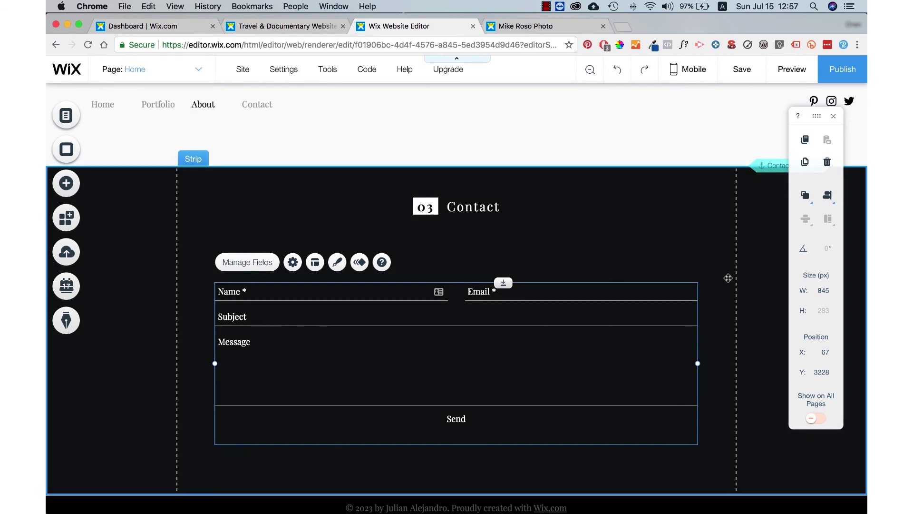
pyautogui.click(728, 278)
pyautogui.scroll(4, 672, 293)
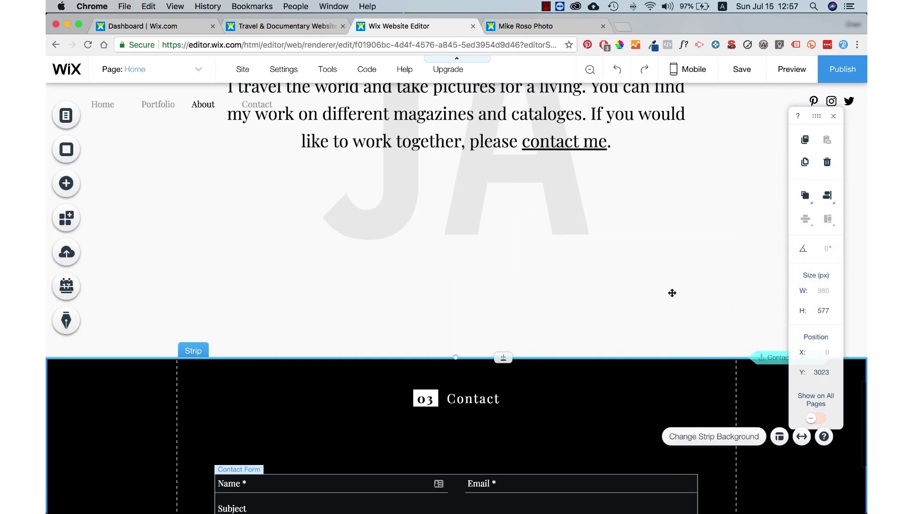
pyautogui.scroll(3, 672, 292)
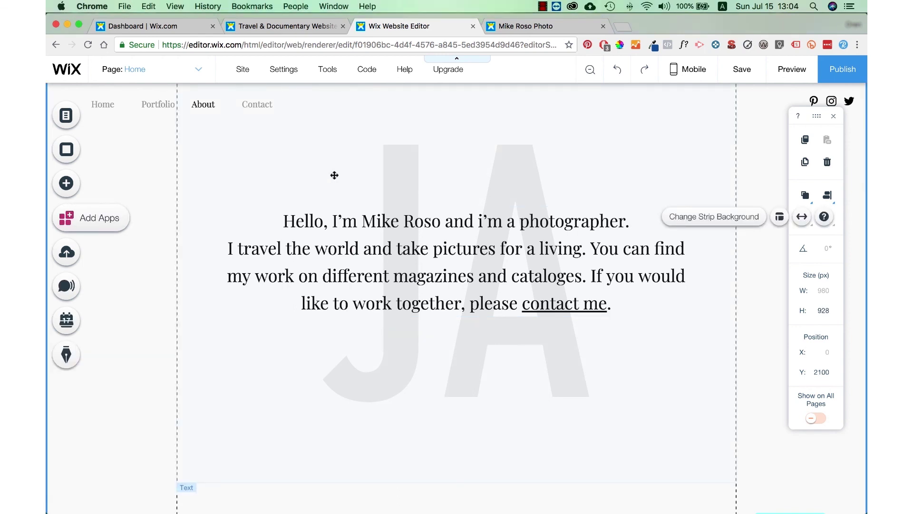
# - Save and publish the site, then view the live site
pyautogui.click(743, 71)
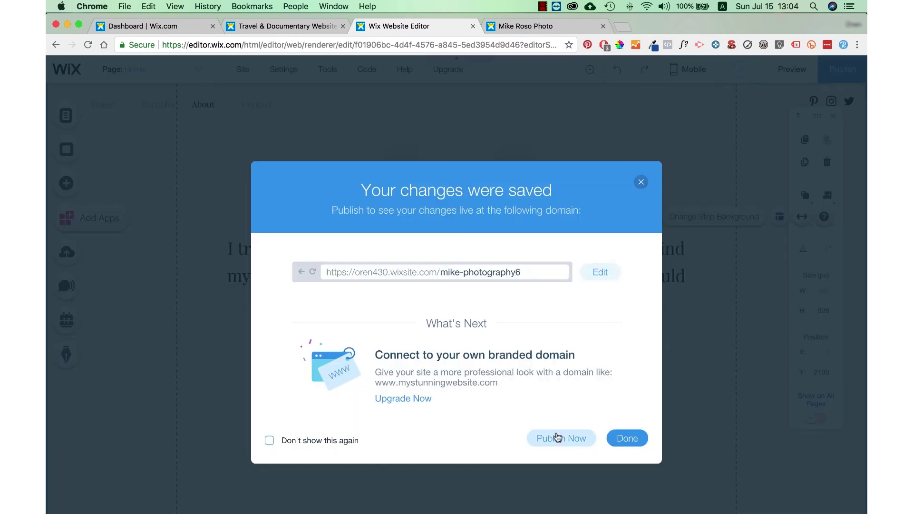
pyautogui.click(562, 438)
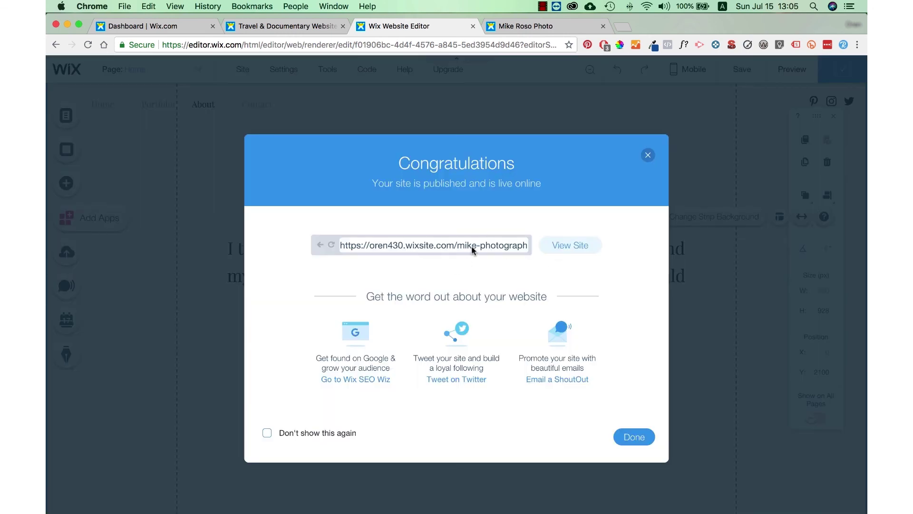
pyautogui.click(559, 252)
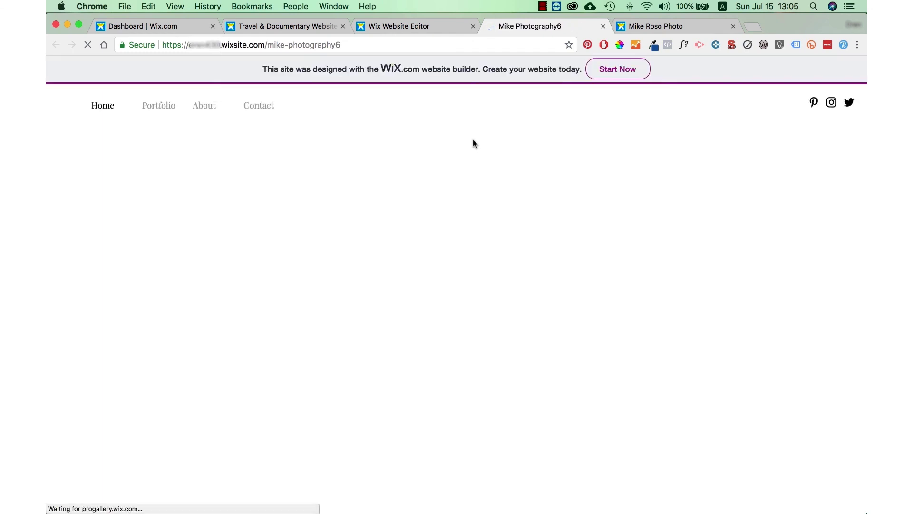